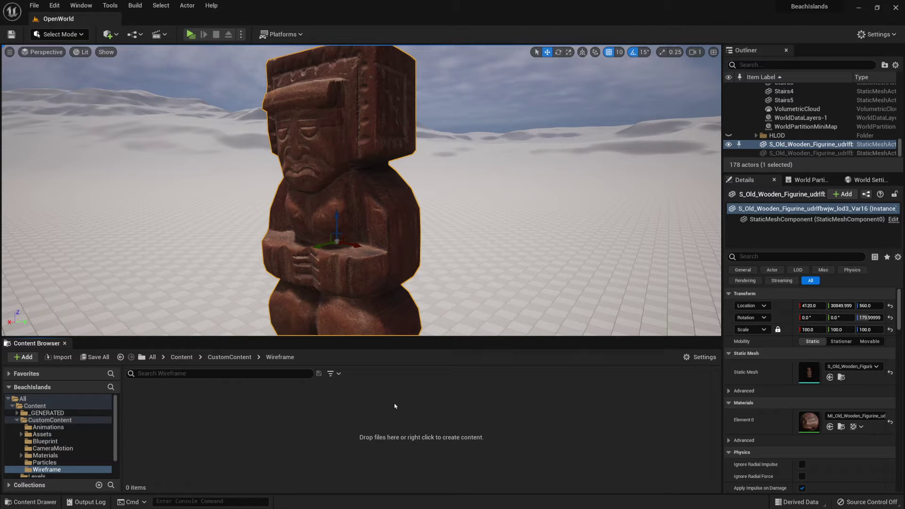
Create a material named Wireframemat in the Wireframe folder and open it for editing.
right_click(282, 398)
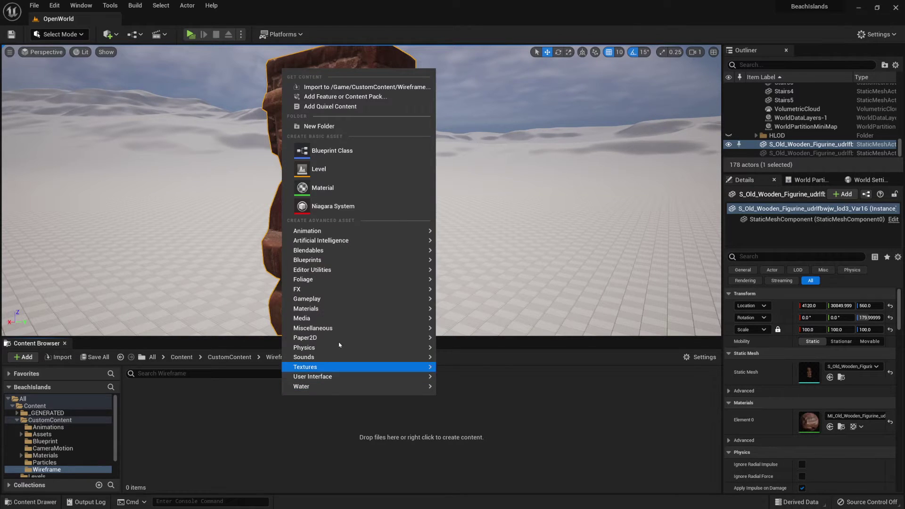
click(351, 191)
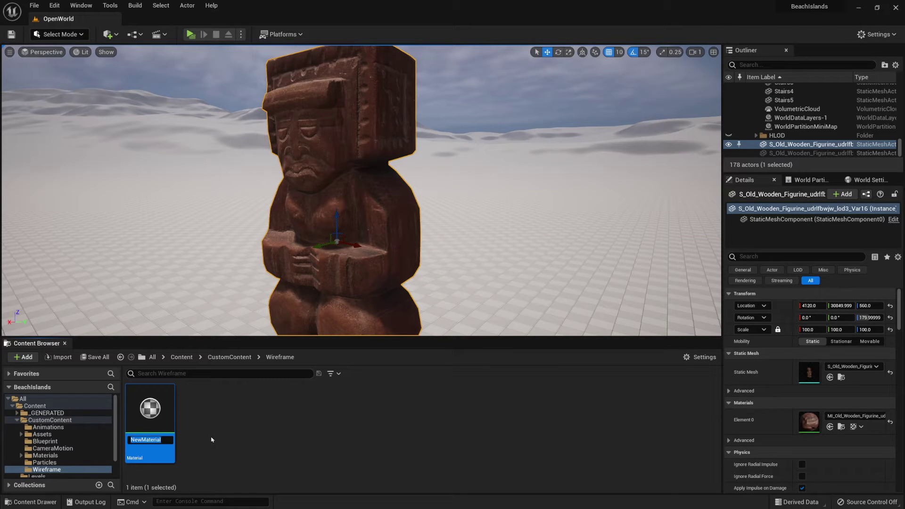
text(Wireframemat)
key(Return)
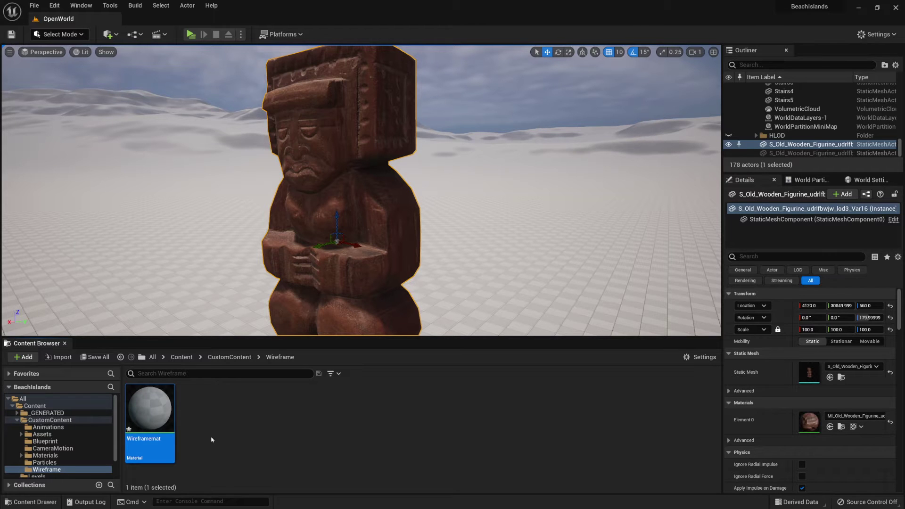
double_click(155, 414)
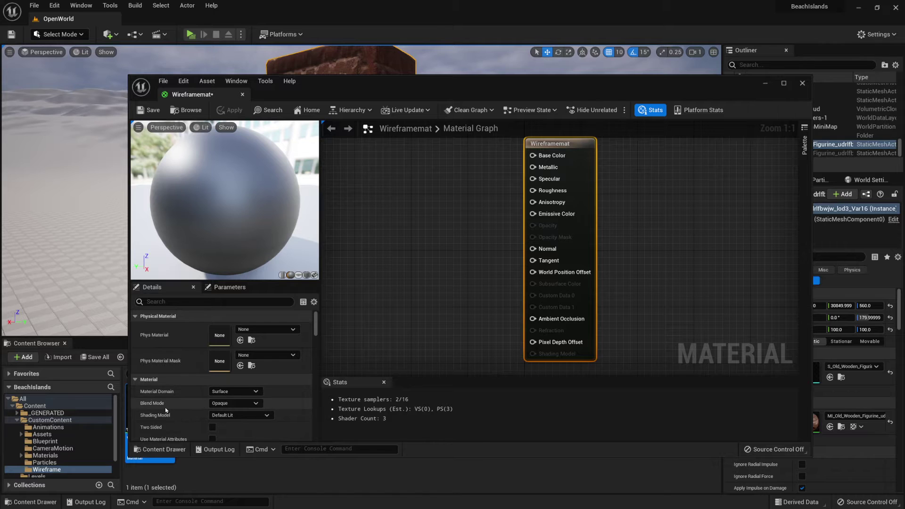
Set the material's blend mode to Translucent and enable its advanced Wireframe option.
click(236, 404)
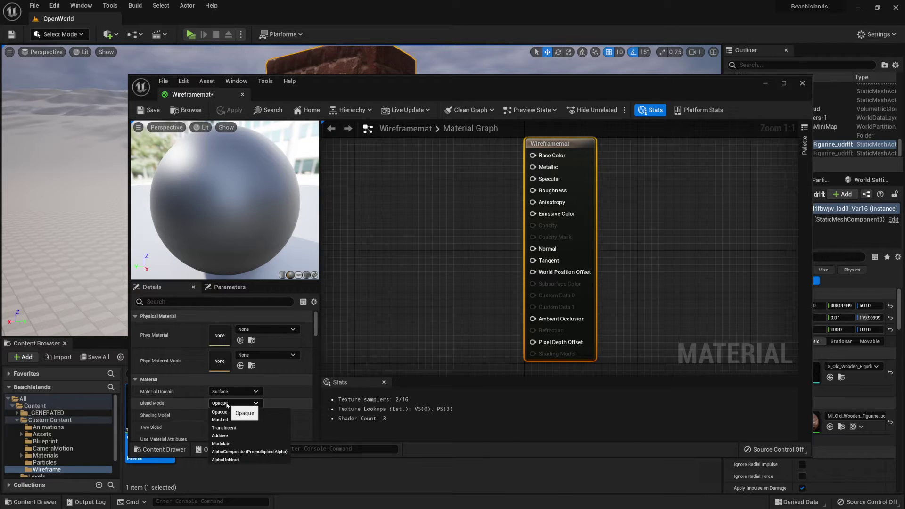
click(250, 427)
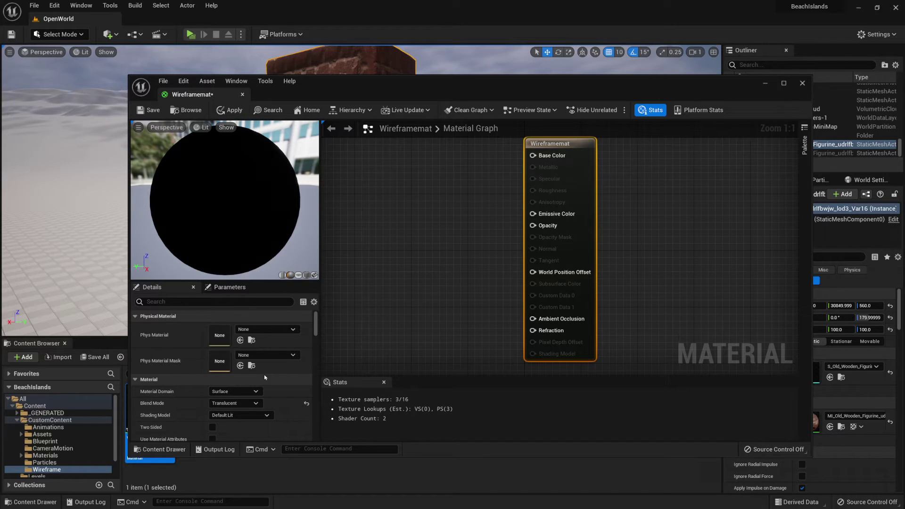
scroll(256, 398, down, 1)
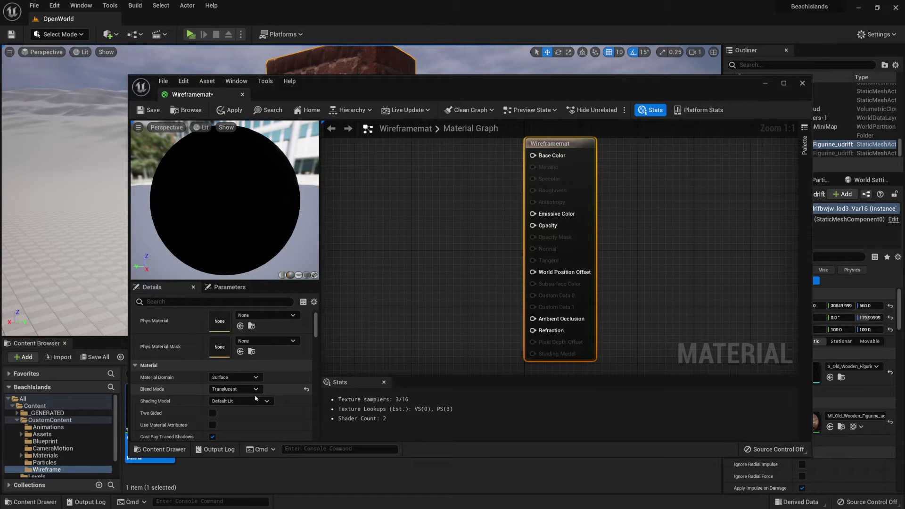
scroll(256, 398, down, 1)
scroll(188, 368, down, 3)
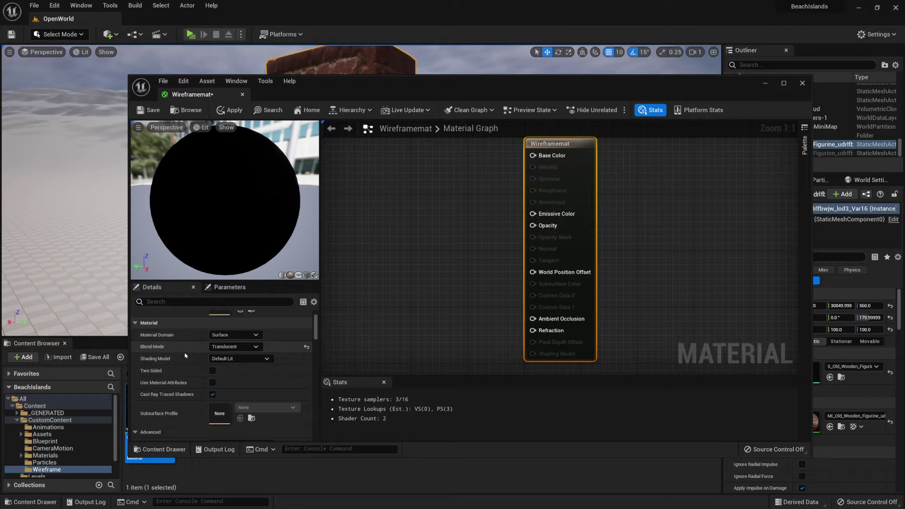
scroll(141, 405, down, 1)
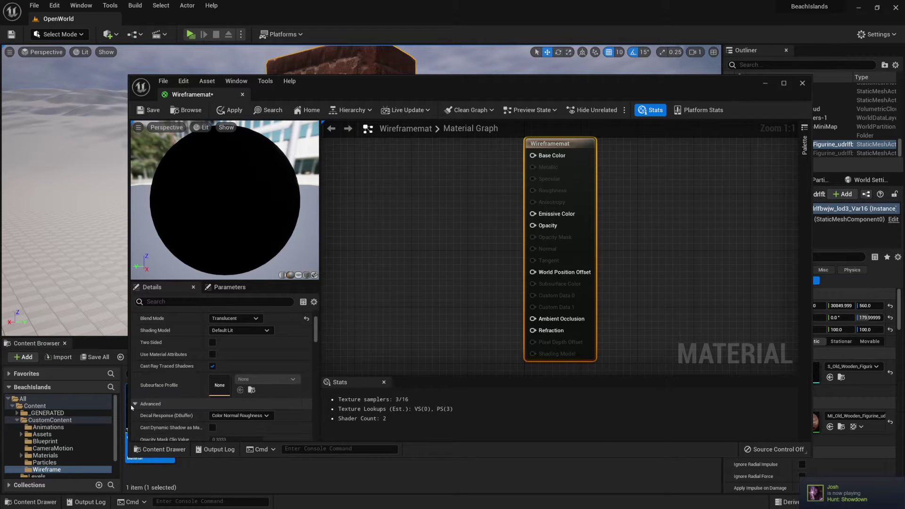
click(136, 404)
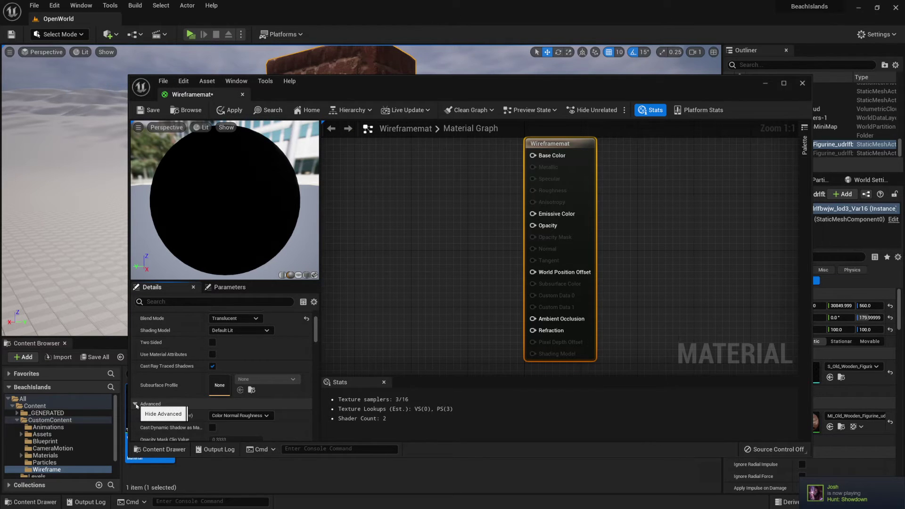
click(160, 405)
scroll(174, 403, down, 6)
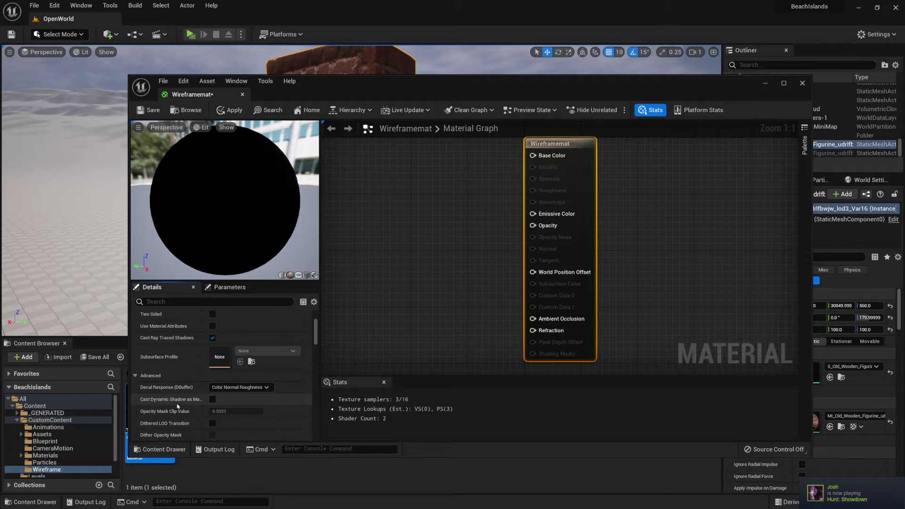
scroll(185, 401, down, 5)
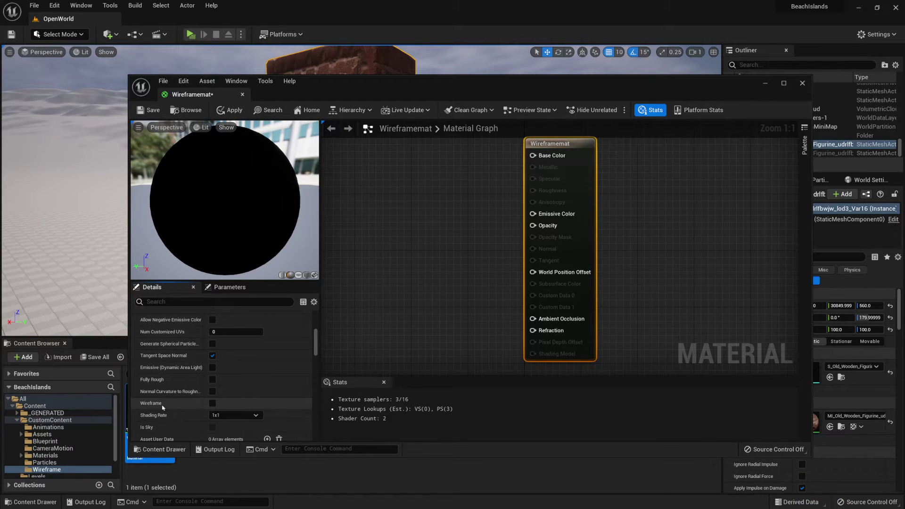
click(213, 404)
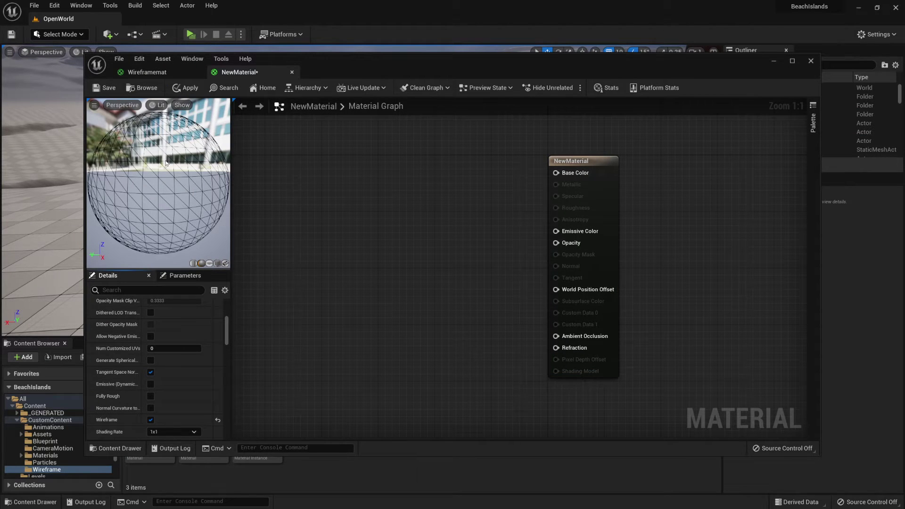
Try the Two Sided option on NewMaterial and examine the wireframe sphere preview up close.
scroll(176, 369, up, 4)
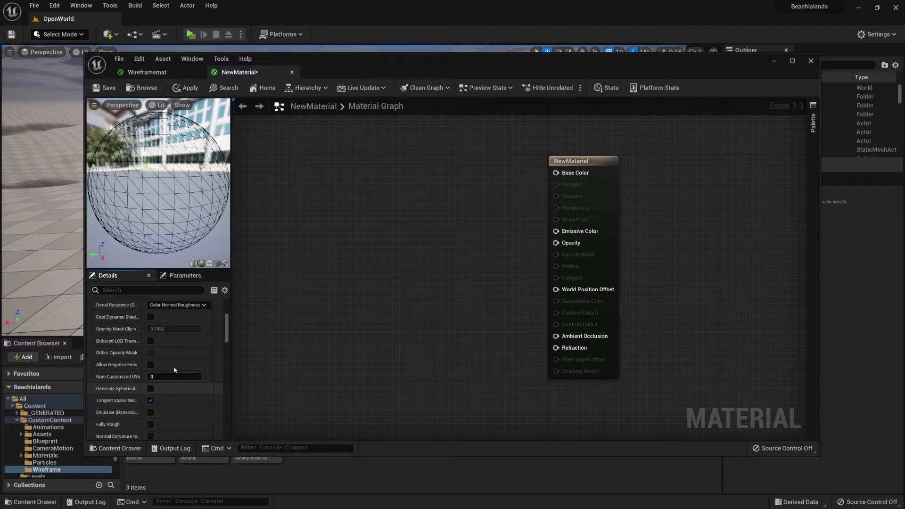
scroll(174, 369, up, 3)
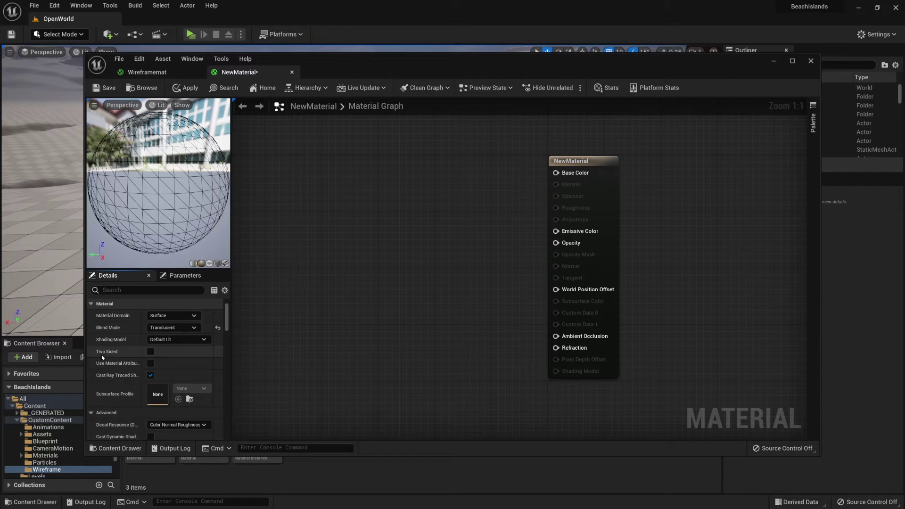
click(150, 351)
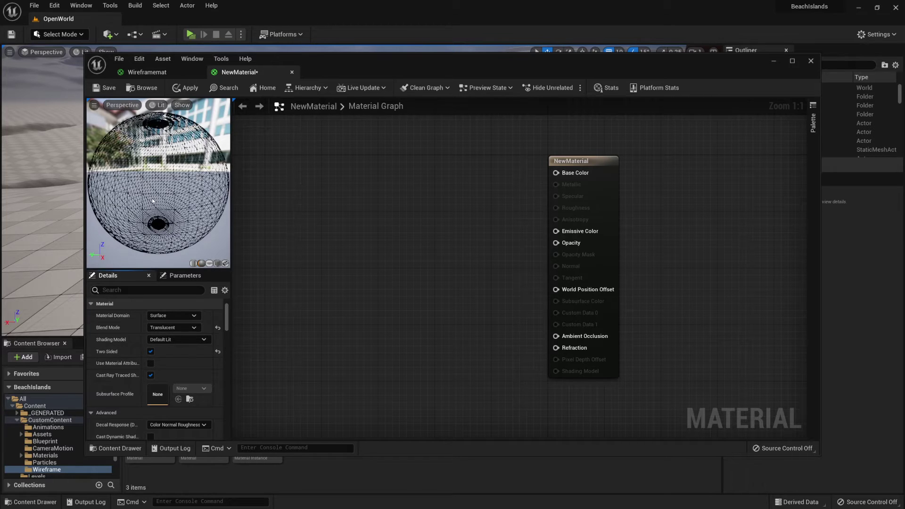
scroll(152, 200, up, 3)
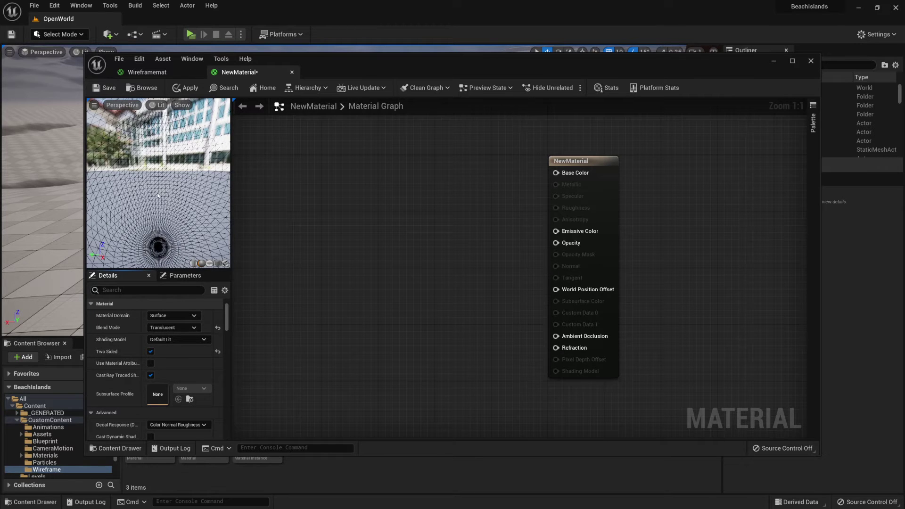
scroll(158, 195, up, 3)
scroll(163, 197, down, 5)
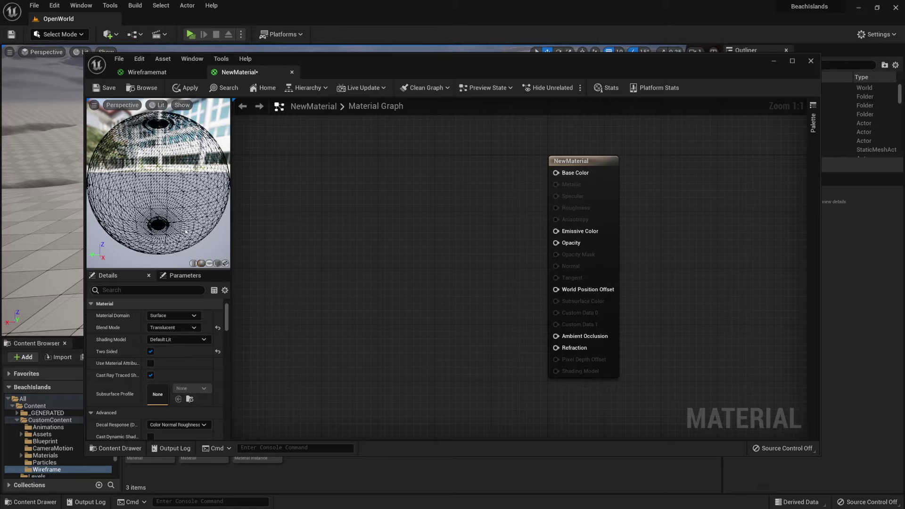
click(151, 351)
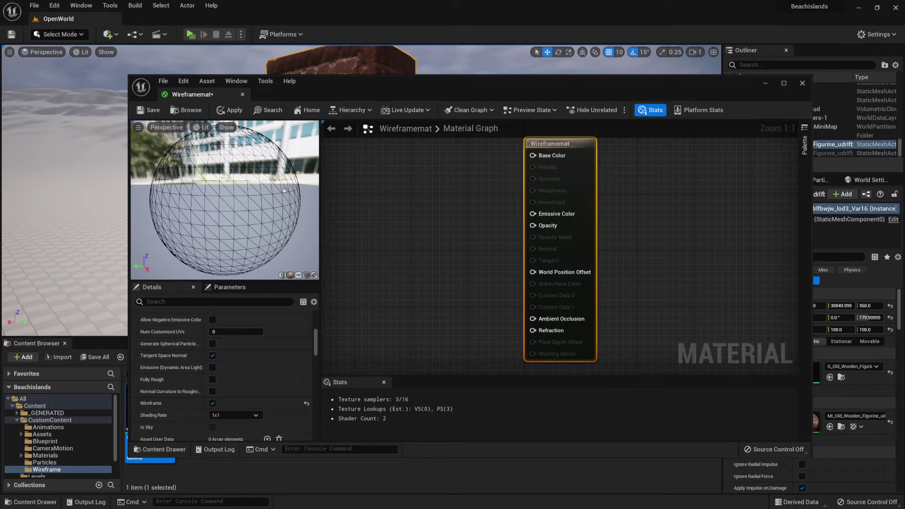
Add a Constant3Vector node beside the Wireframemat node and set its colour to bright cyan, about 0.0122, 0.848, 1.
click(431, 219)
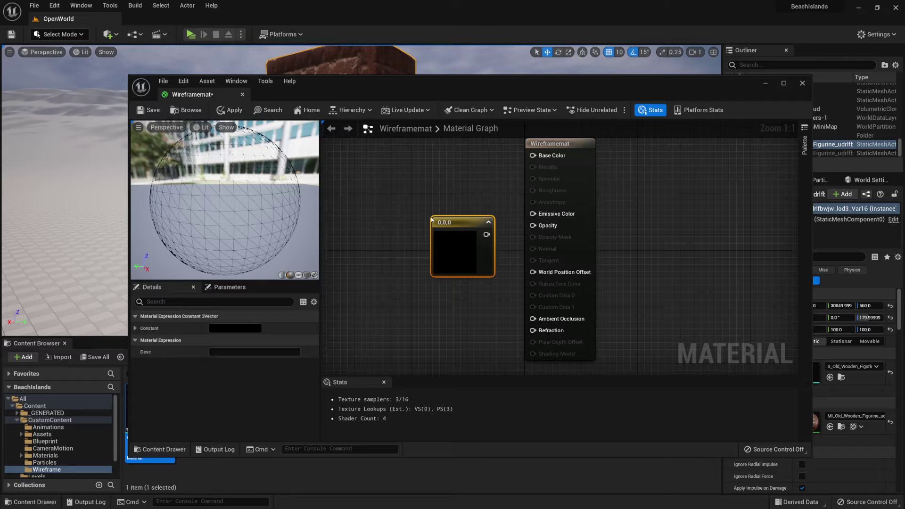
drag(471, 226, 416, 212)
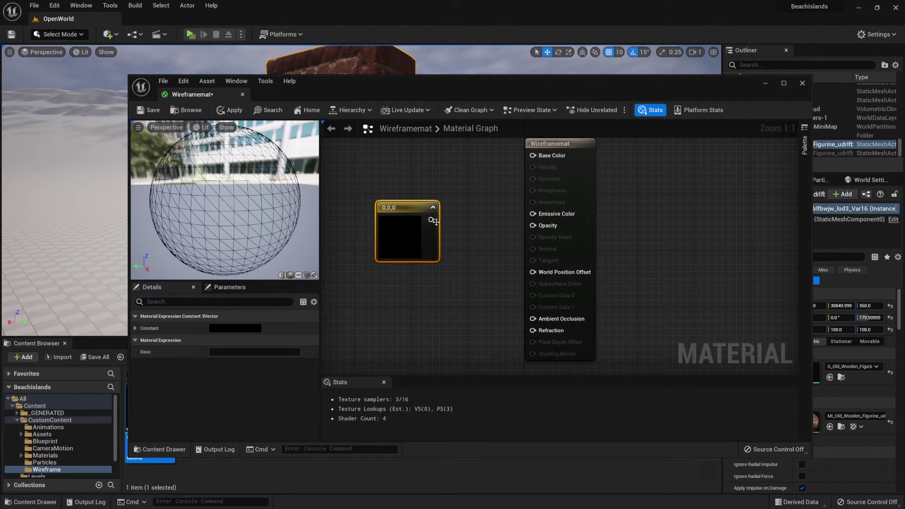
click(239, 328)
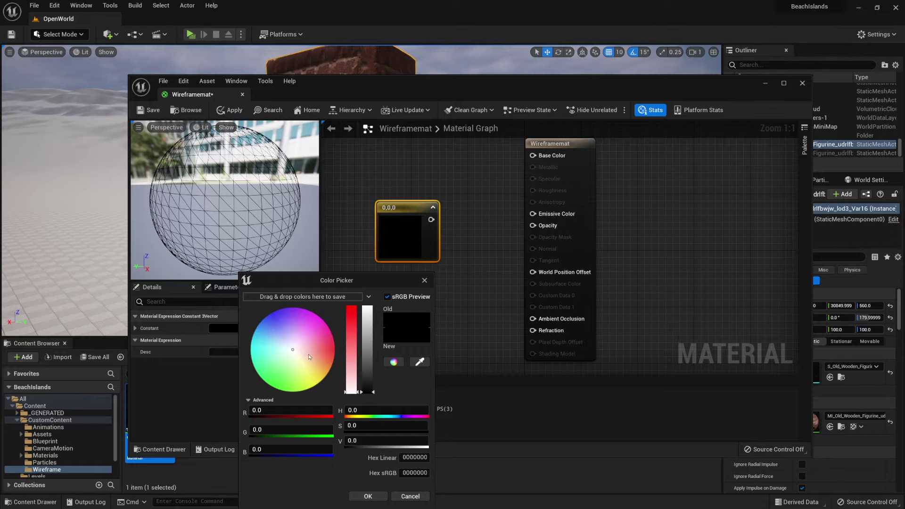
drag(308, 357, 255, 343)
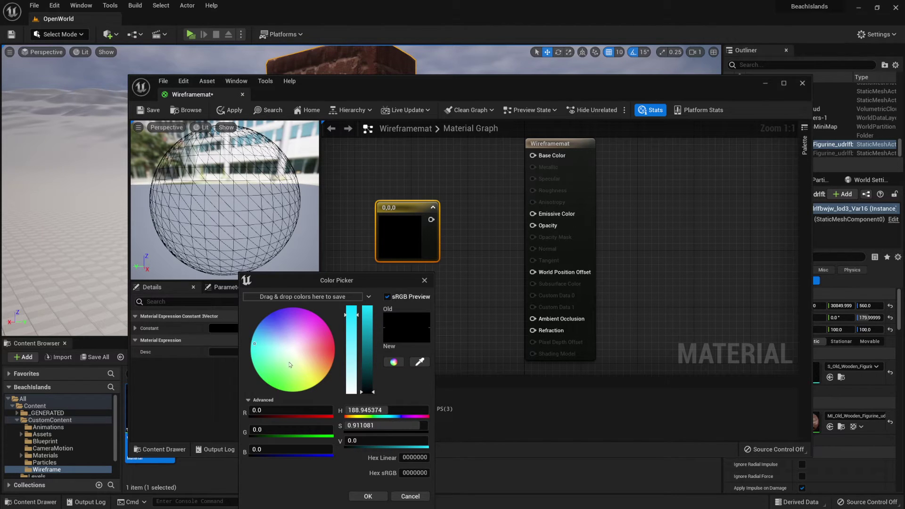
drag(368, 376, 368, 308)
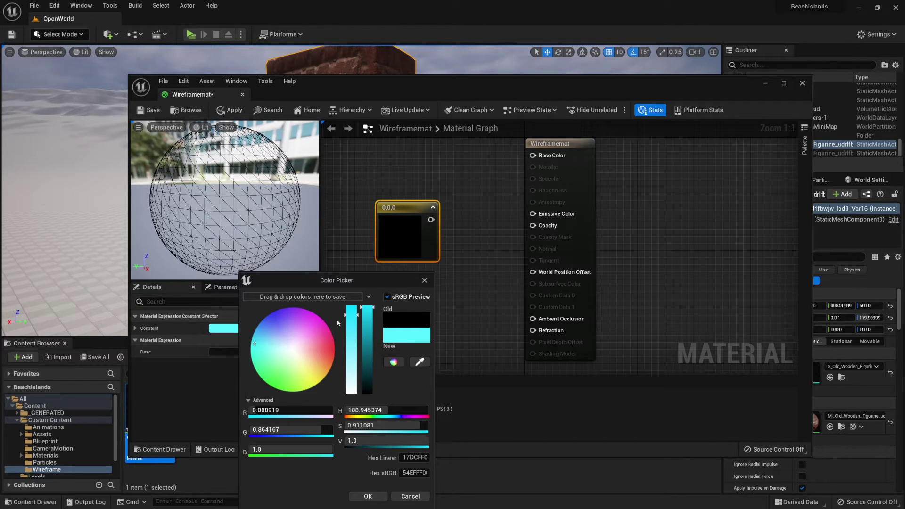
click(367, 496)
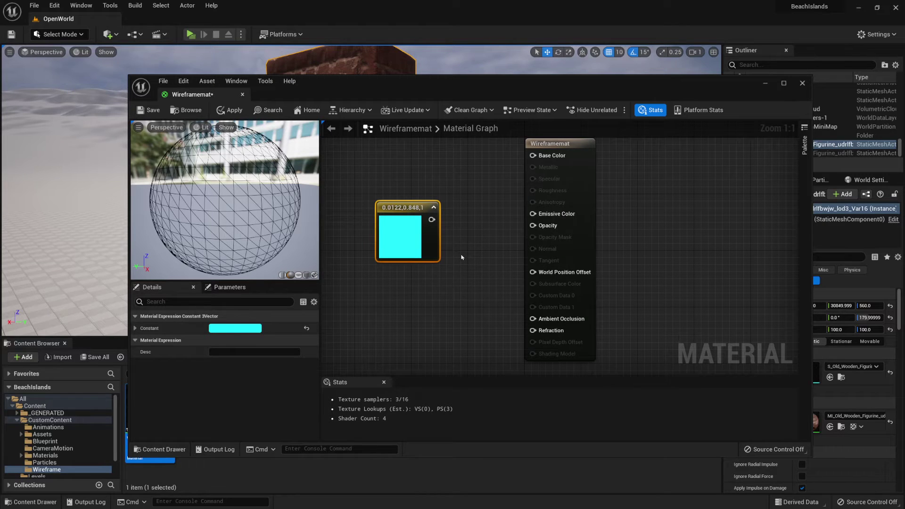
Add a Multiply node and a Constant node, wiring the cyan colour into A and the constant into B.
click(474, 245)
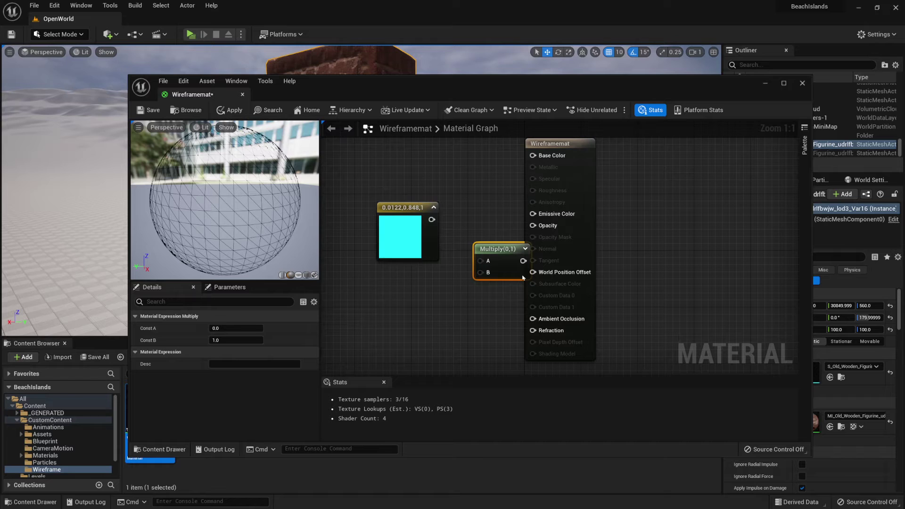
click(435, 282)
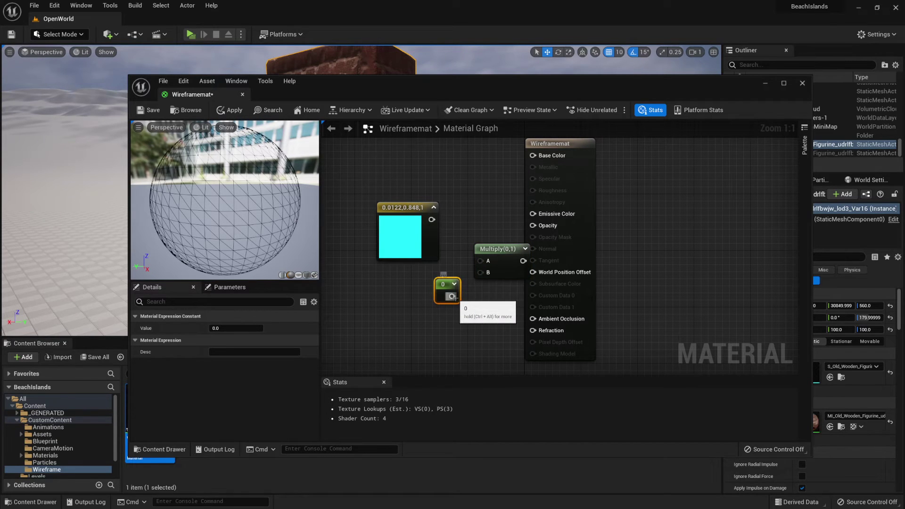
drag(432, 219, 452, 296)
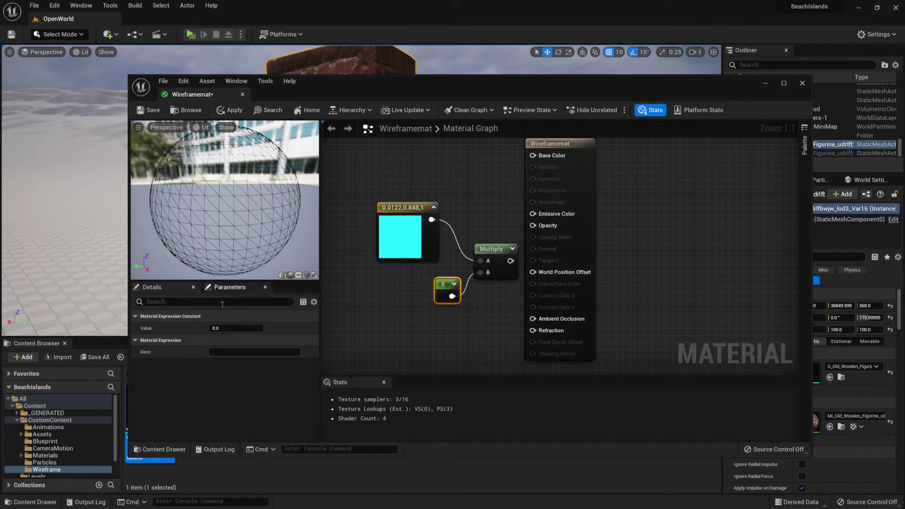
Set the constant's value to 1 and connect the Multiply output to the material's Emissive Color.
click(232, 328)
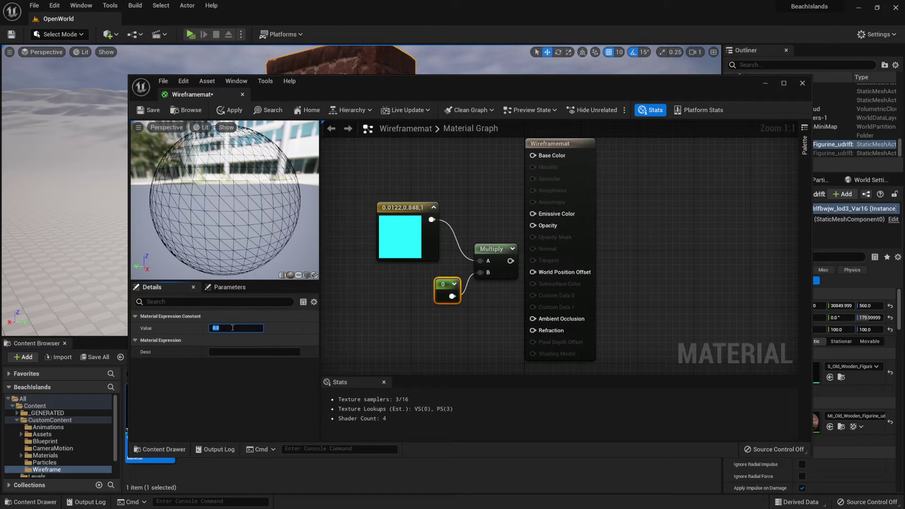
text(1)
key(Return)
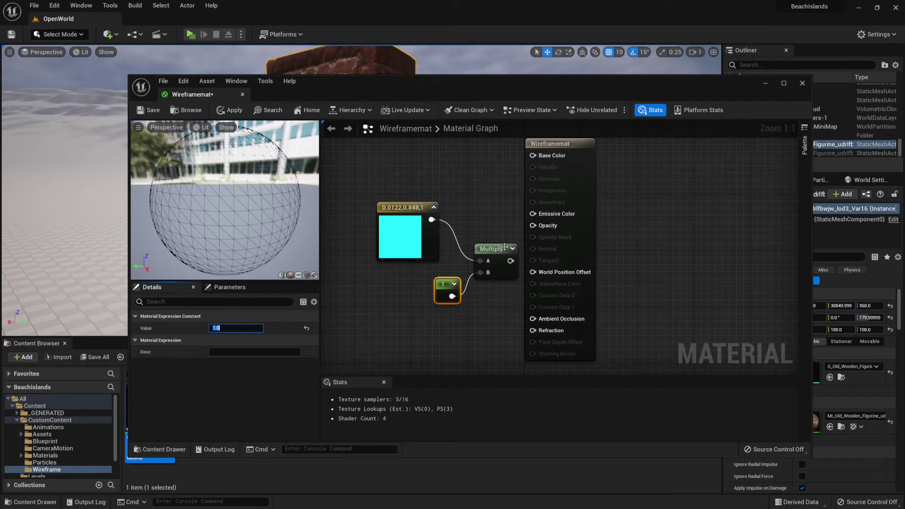
drag(496, 246, 533, 214)
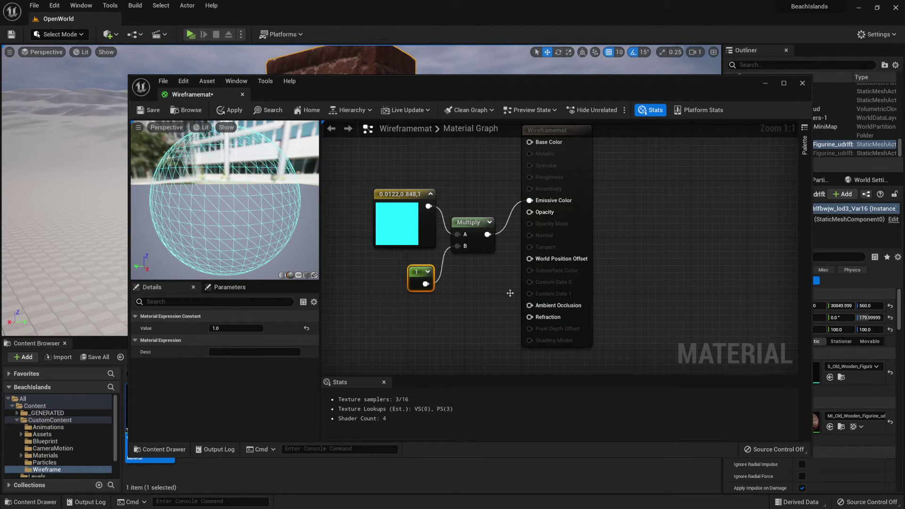
Add a VertexNormalWS node and place it below the constant node in the material graph.
right_click(456, 297)
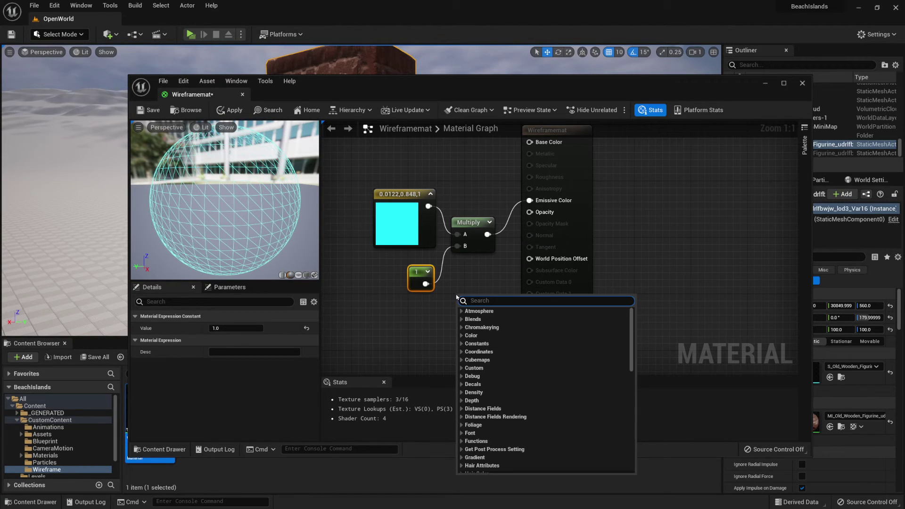
text(verte)
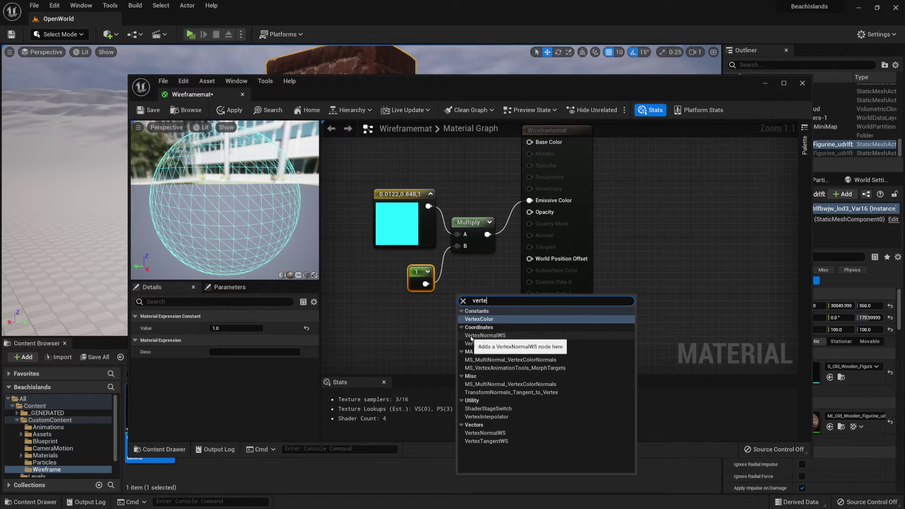
click(506, 336)
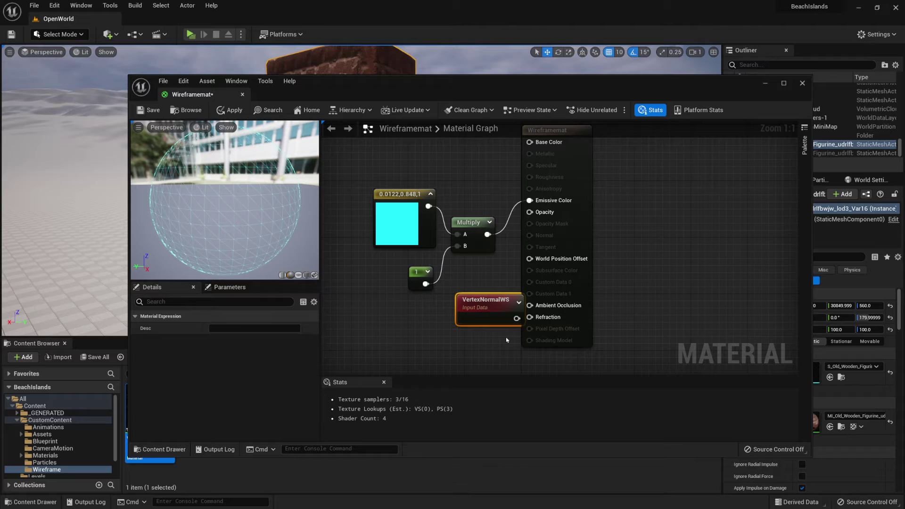
drag(427, 312, 412, 319)
right_drag(457, 333, 453, 278)
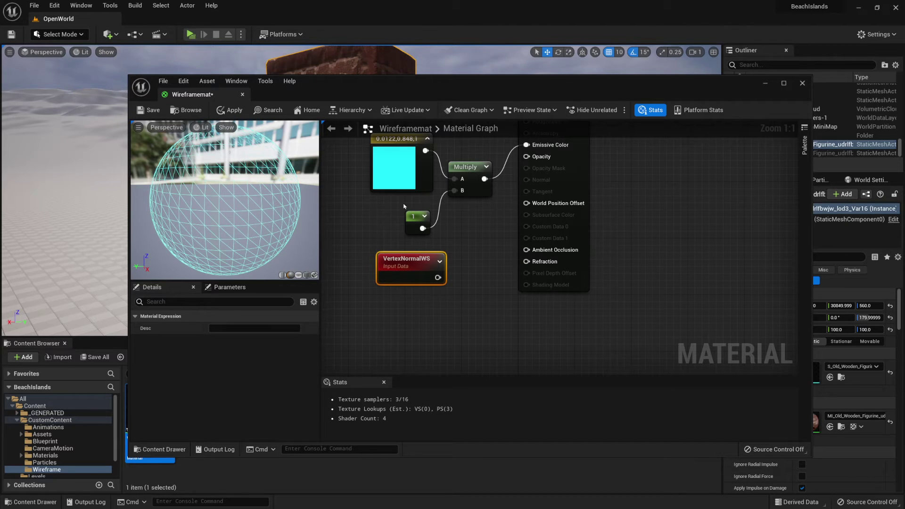
Add a second Multiply node and a Constant node, wiring VertexNormalWS into A and the constant into B.
right_drag(470, 218, 483, 228)
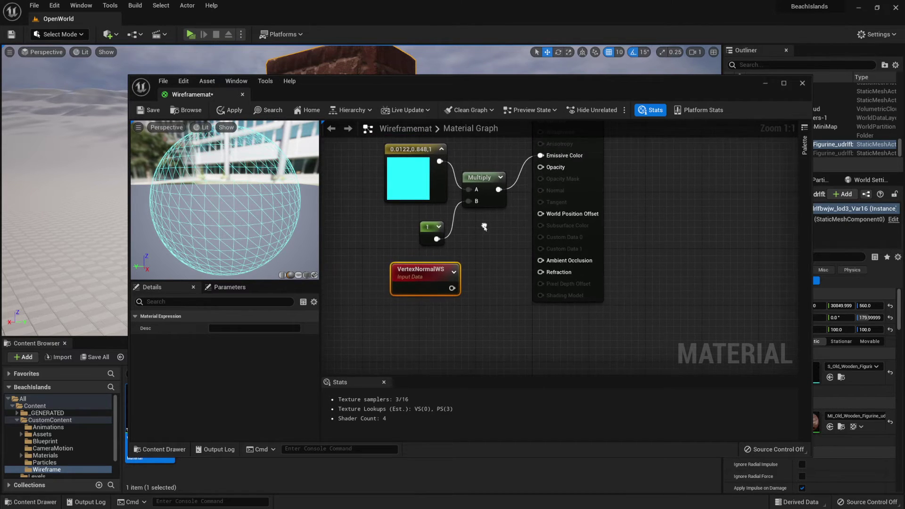
key(m)
click(477, 326)
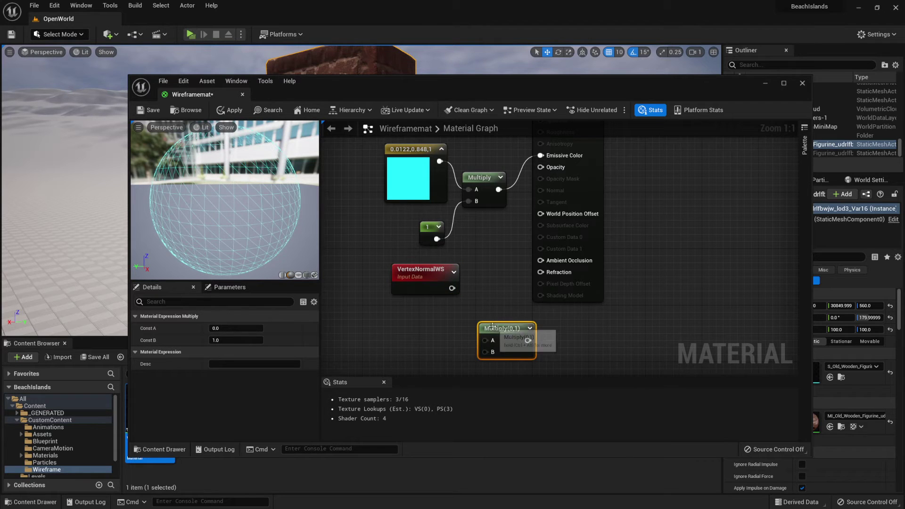
drag(491, 328, 484, 303)
click(443, 331)
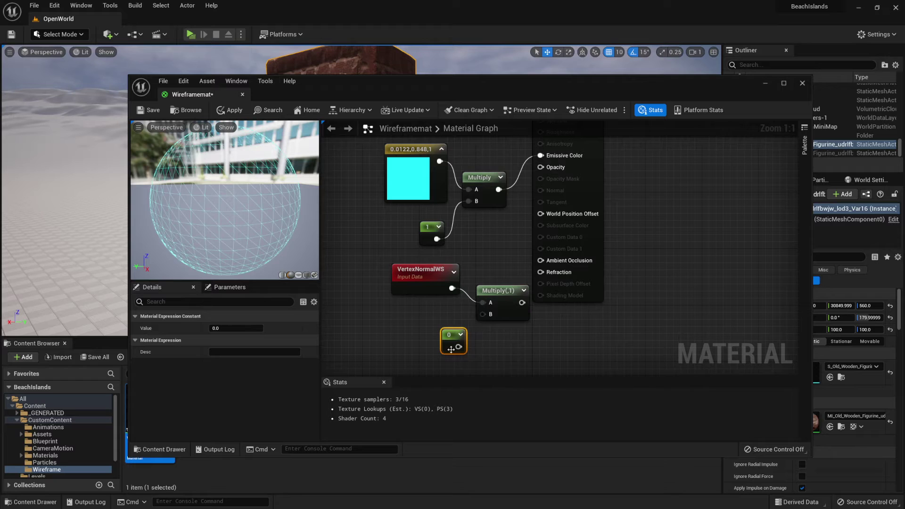
drag(458, 347, 483, 315)
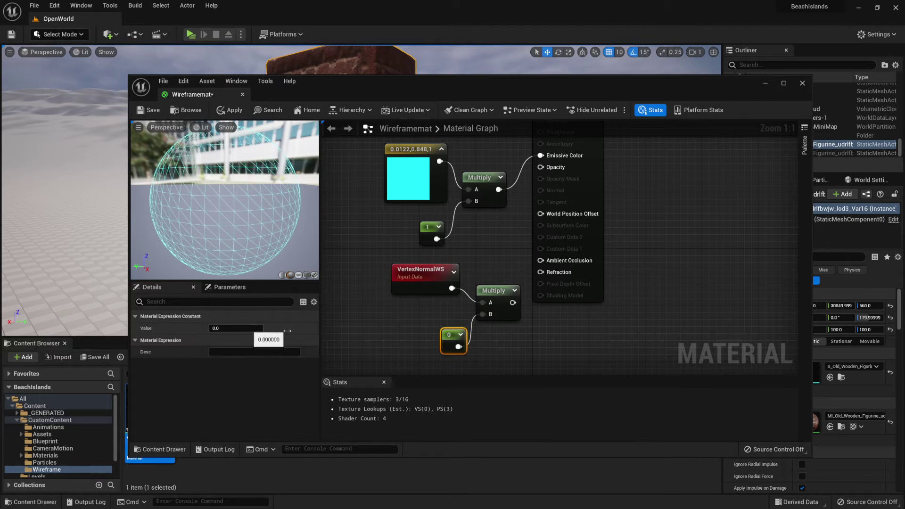
Set the new constant's value to 1 and connect the second Multiply output to World Position Offset.
click(233, 328)
text(1)
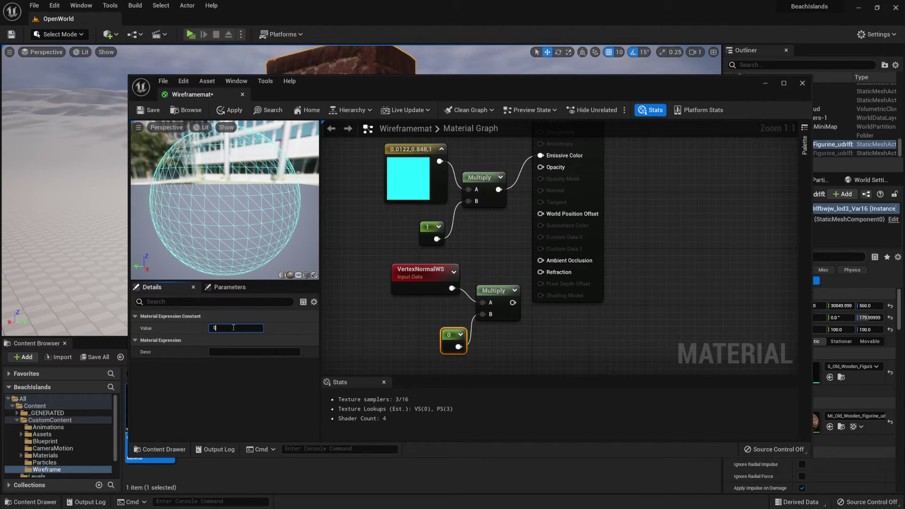
key(Return)
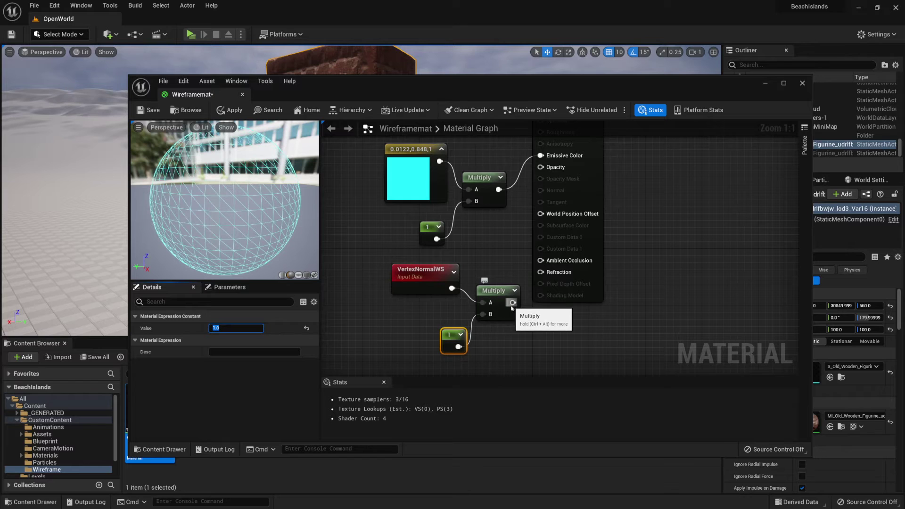
drag(513, 303, 541, 216)
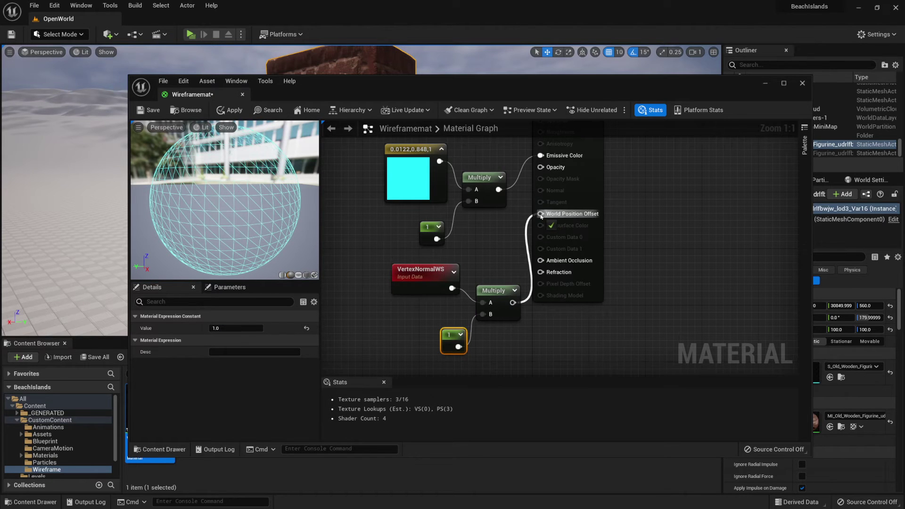
drag(541, 216, 541, 215)
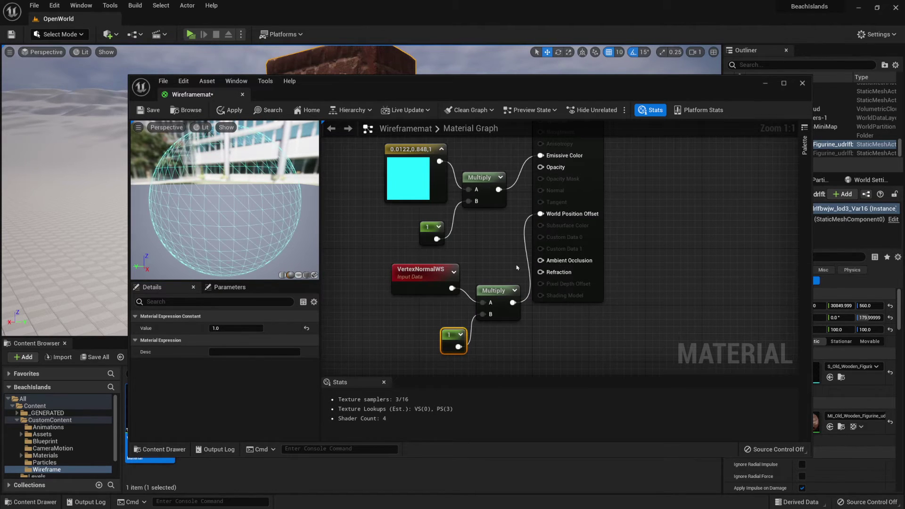
Convert the cyan colour constant to a parameter named WireframeColor.
scroll(516, 268, down, 2)
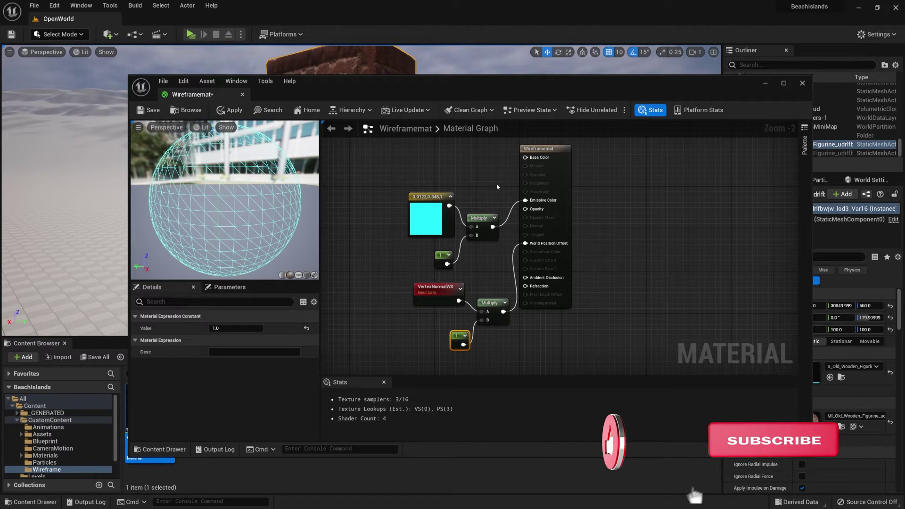
right_drag(496, 187, 510, 187)
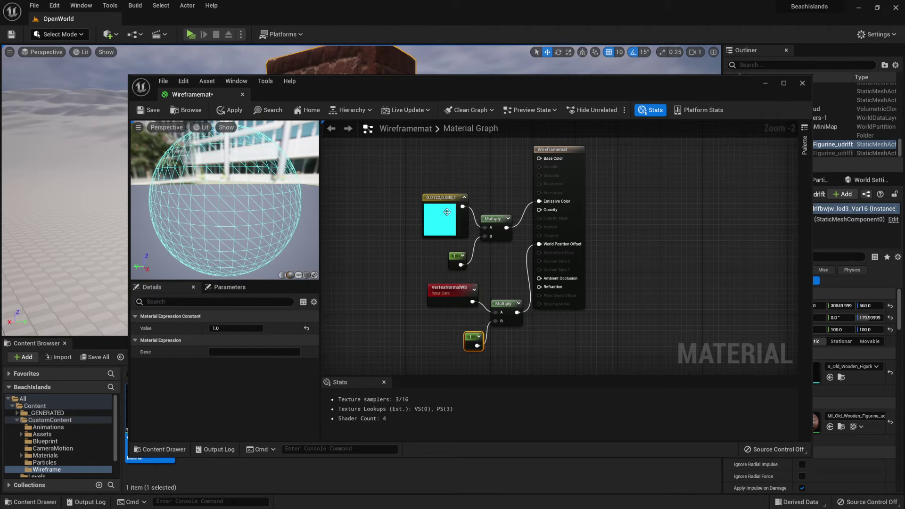
click(428, 215)
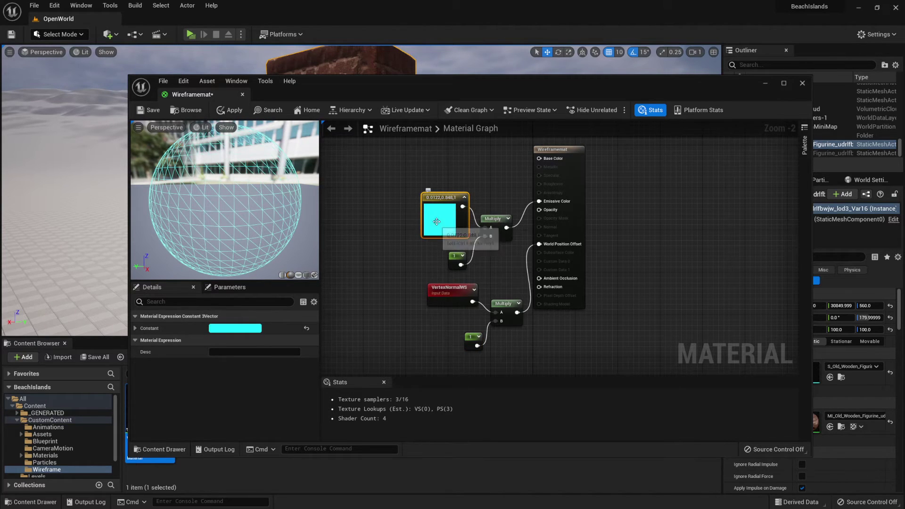
right_click(447, 212)
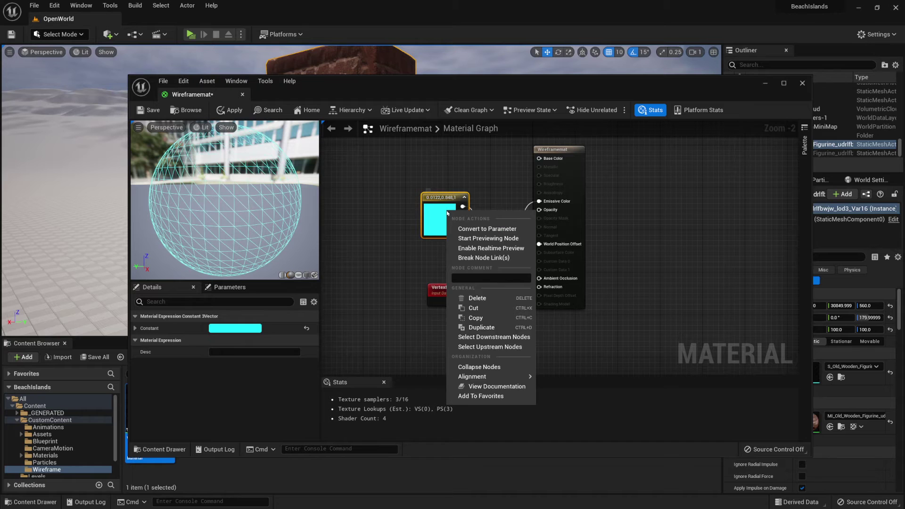
click(473, 228)
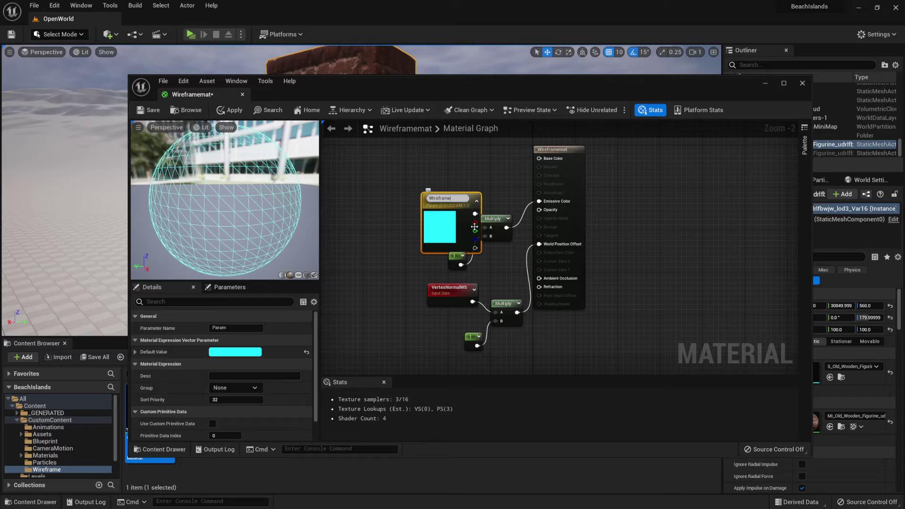
text(WireframeColor)
key(Return)
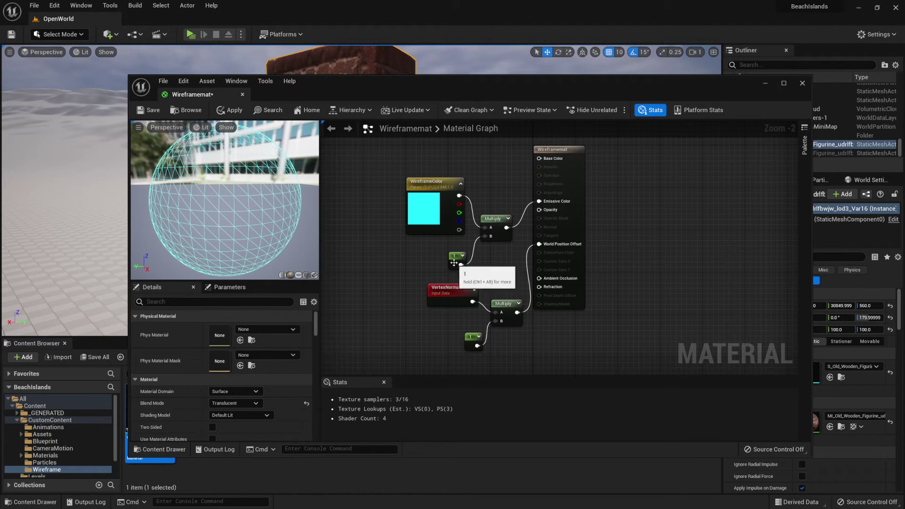
Convert the constant feeding the emissive Multiply to a parameter named EmissiveStrenght and place it below WireframeColor.
right_click(453, 258)
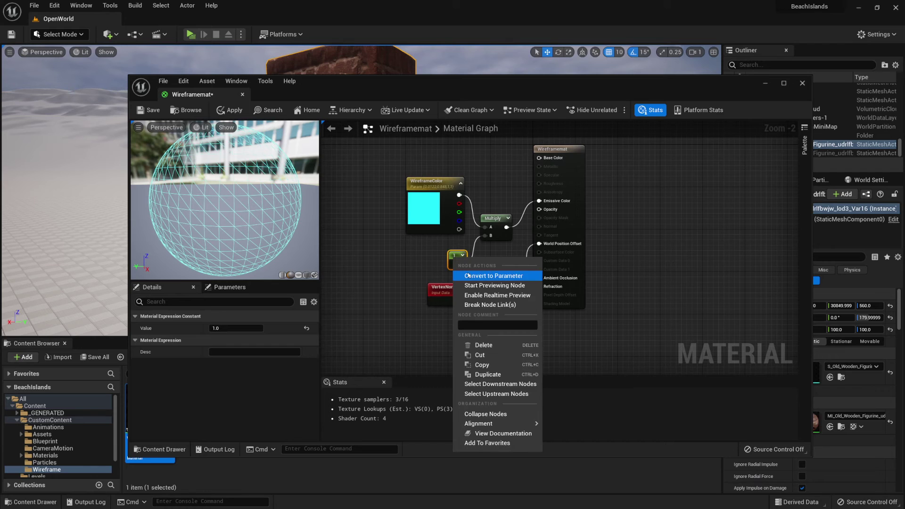
click(469, 273)
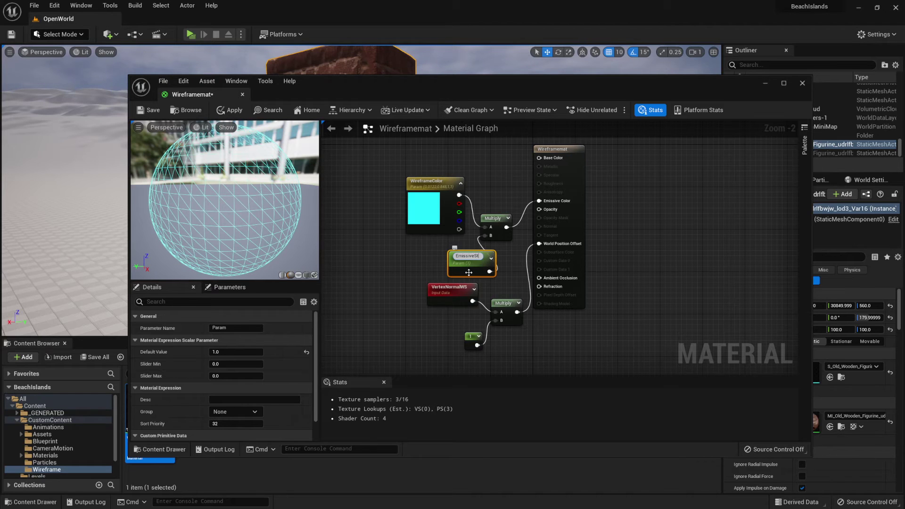
text(EmissiveStrenght)
key(Return)
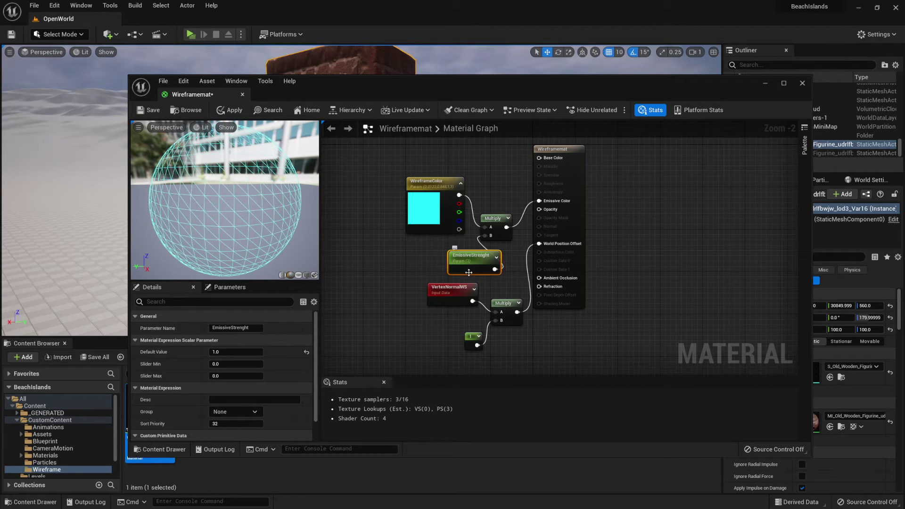
drag(477, 265, 428, 260)
Convert the constant feeding the vertex-normal Multiply to a parameter named VertexOffset and place it below VertexNormalWS.
right_drag(487, 285, 486, 246)
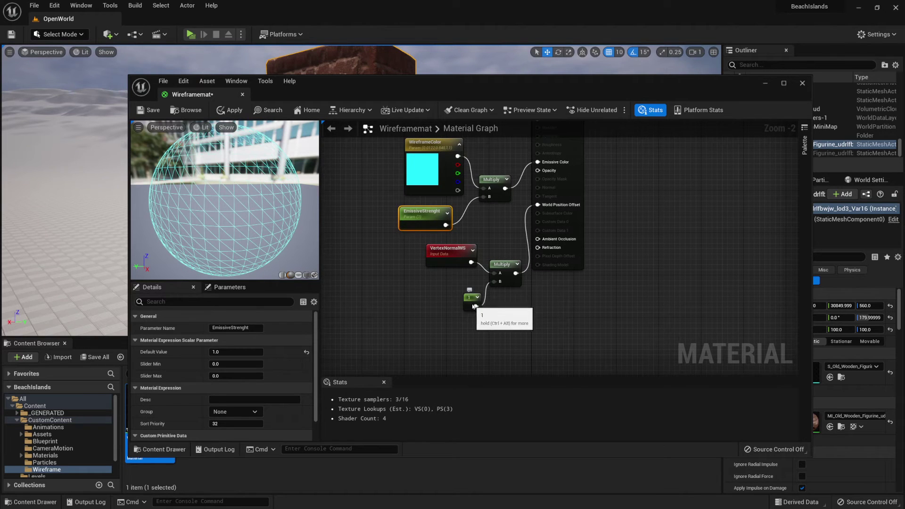
click(470, 299)
right_click(470, 300)
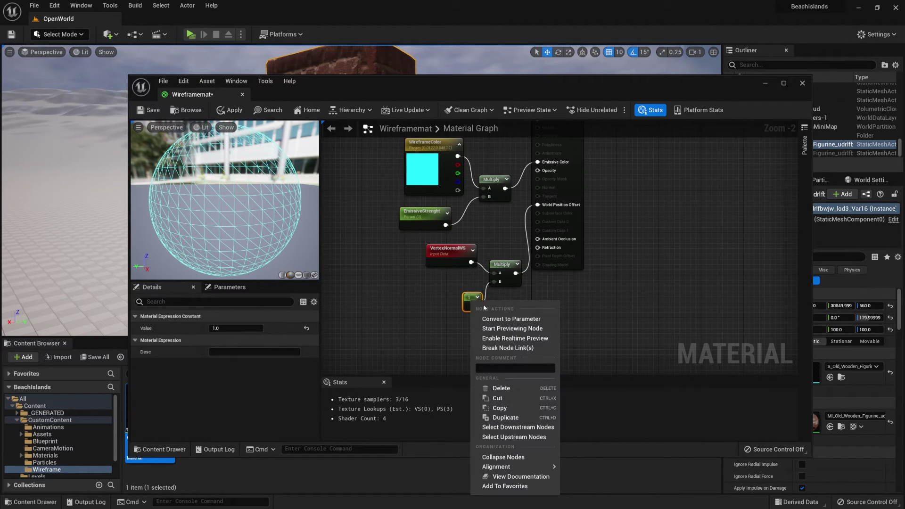
click(491, 321)
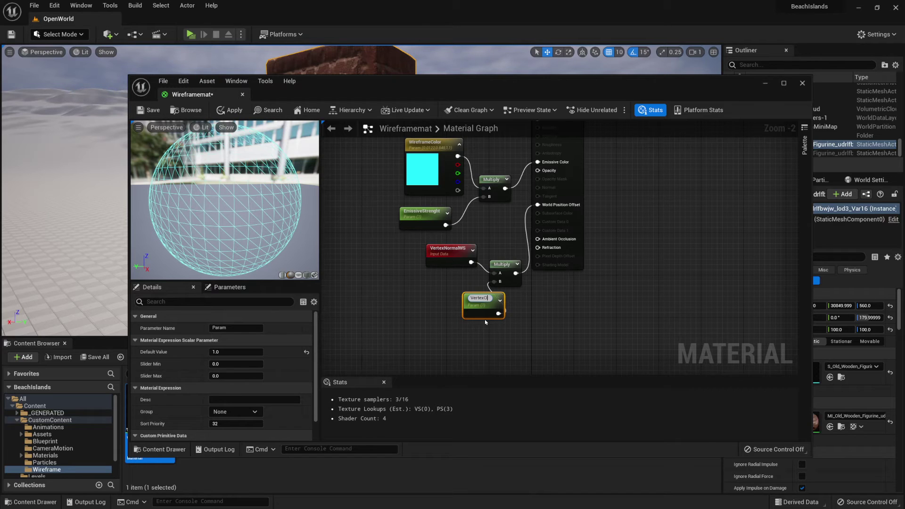
key(Return)
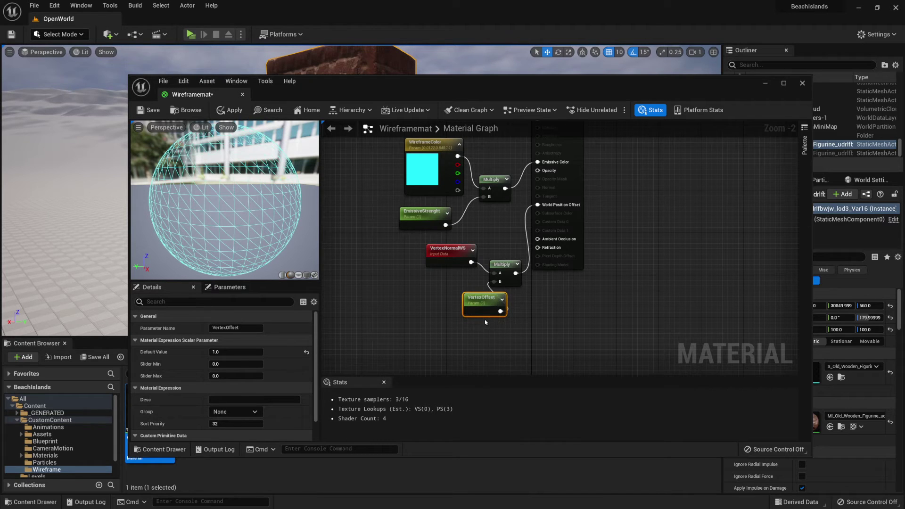
drag(486, 303, 458, 301)
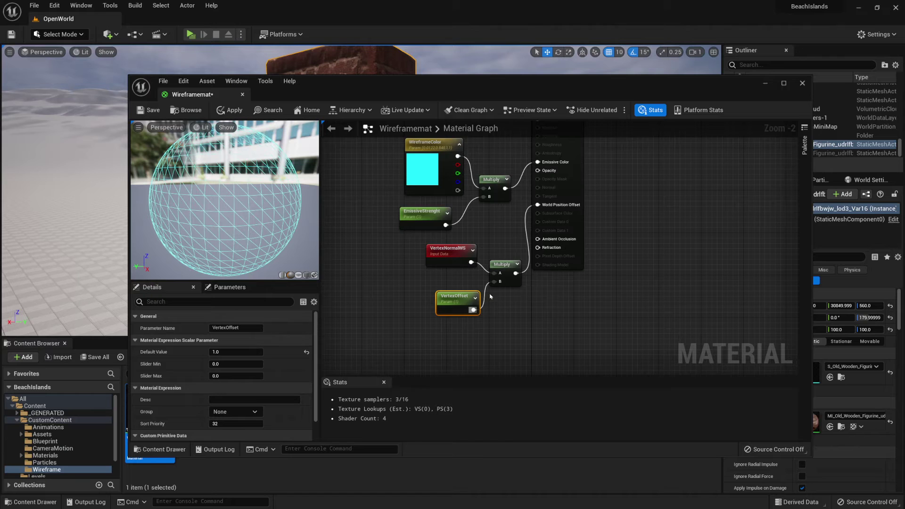
Save the Wireframemat material and close its editor.
right_drag(506, 262, 495, 279)
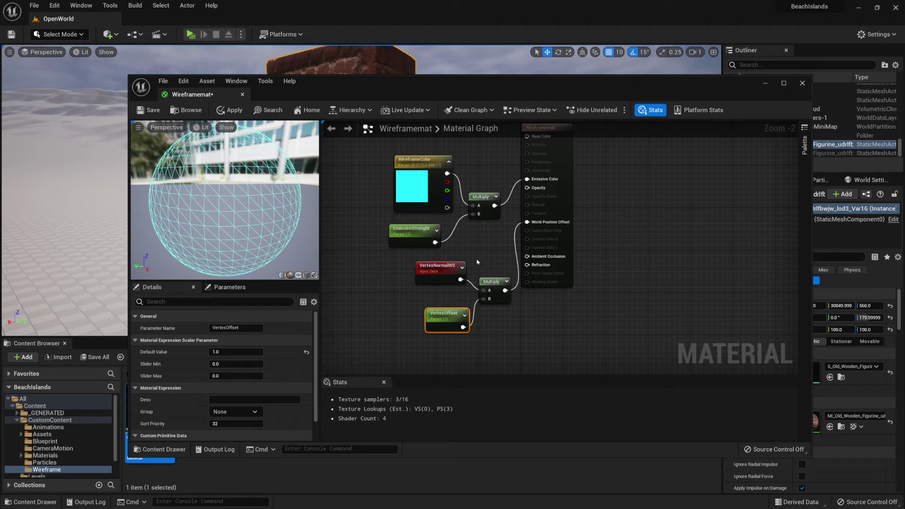
scroll(484, 257, down, 1)
right_drag(493, 245, 537, 264)
scroll(537, 264, up, 2)
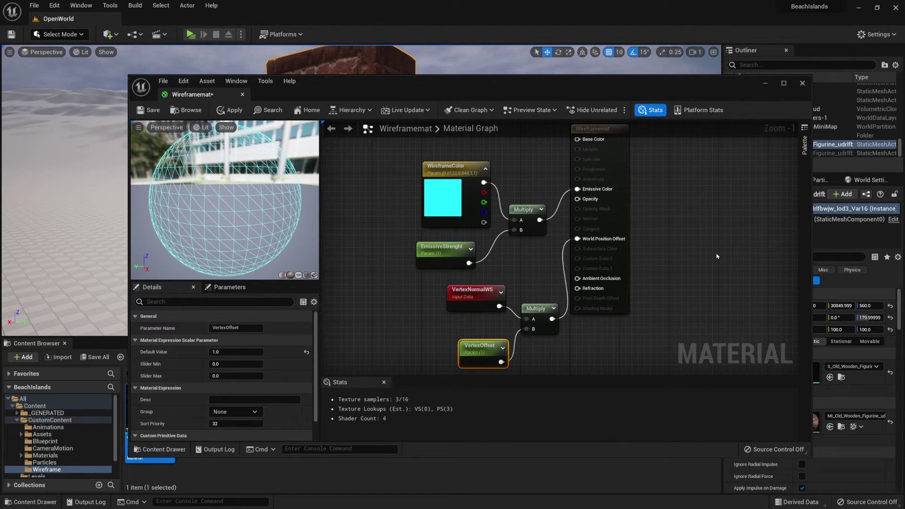
key(ctrl+s)
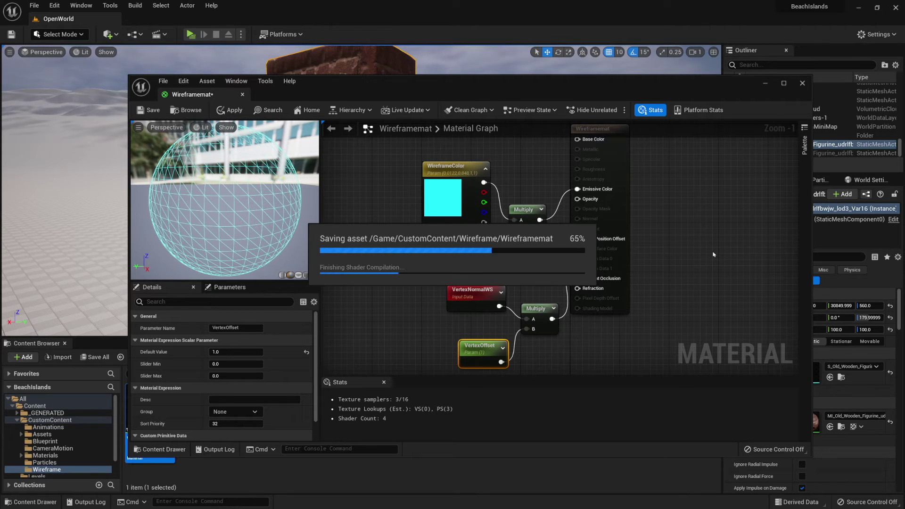
click(802, 85)
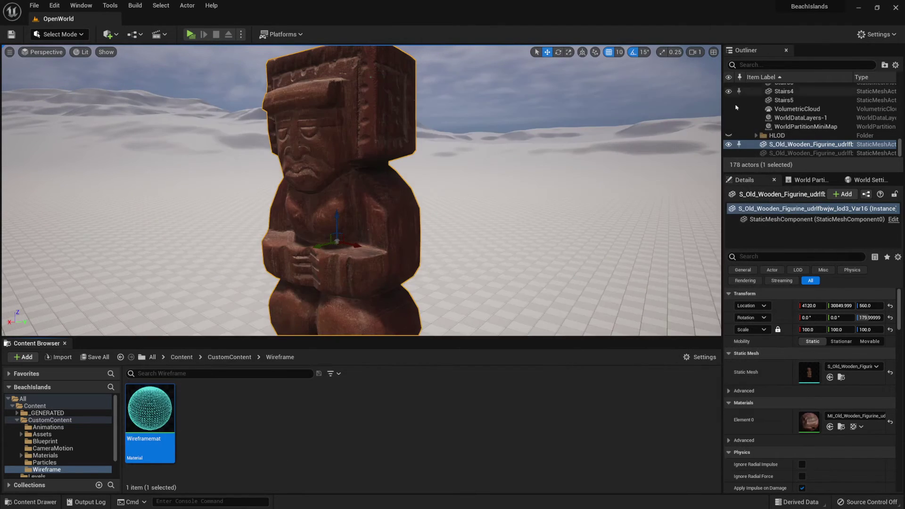
Create a material instance from Wireframemat with the default name and open it for editing.
right_click(164, 416)
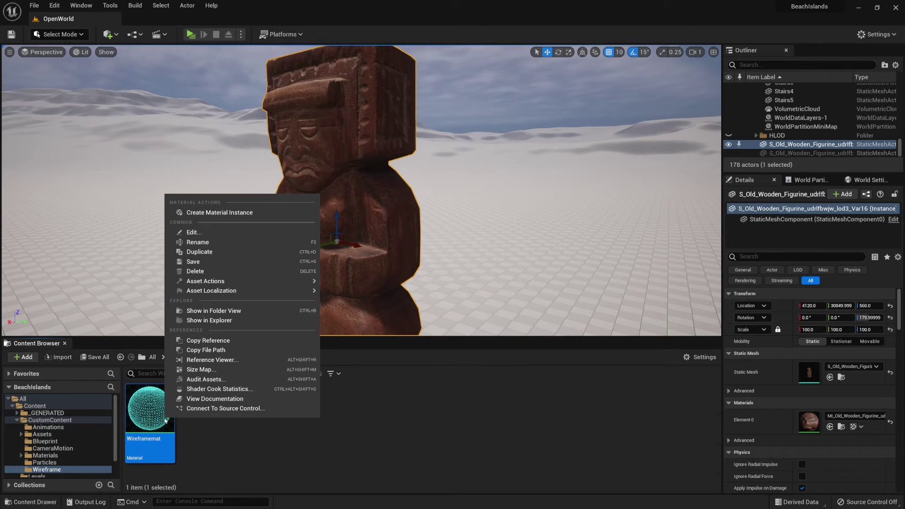
click(225, 211)
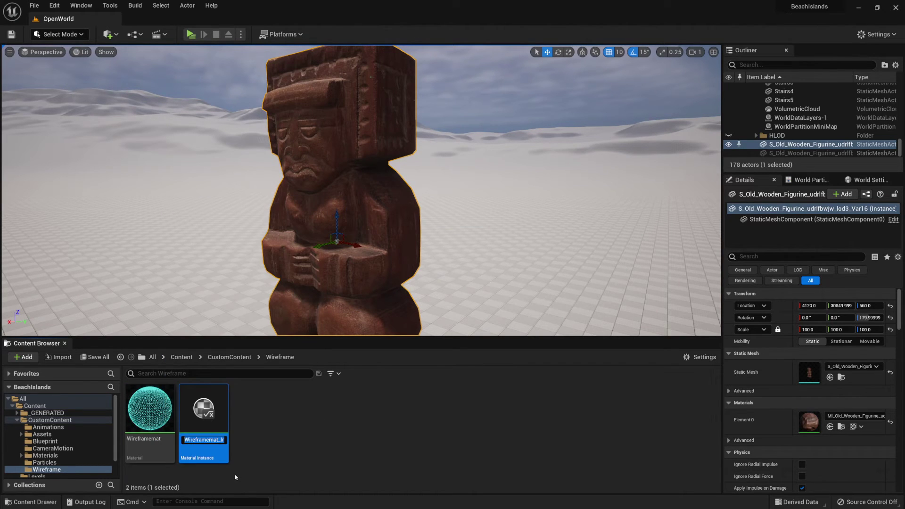
key(Return)
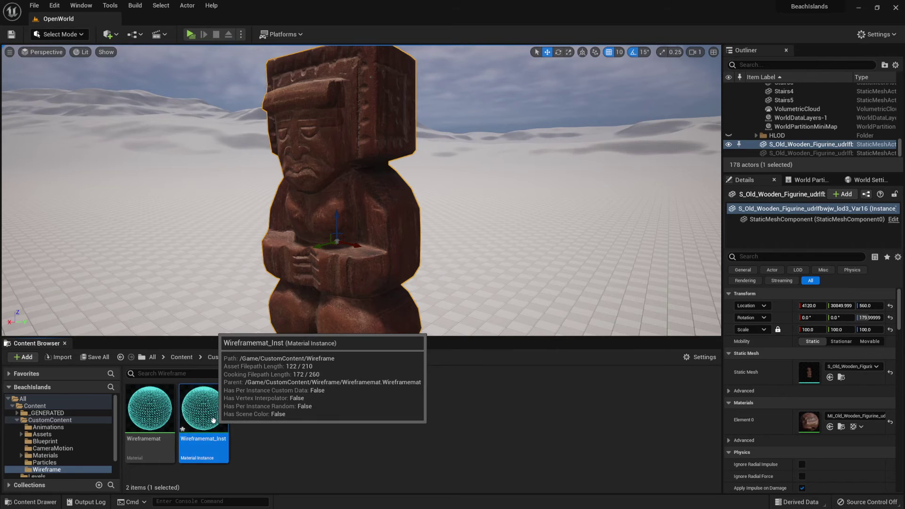
double_click(213, 420)
Enable the EmissiveStrenght, VertexOffset and WireframeColor parameter overrides in the material instance.
drag(640, 71, 728, 61)
click(773, 151)
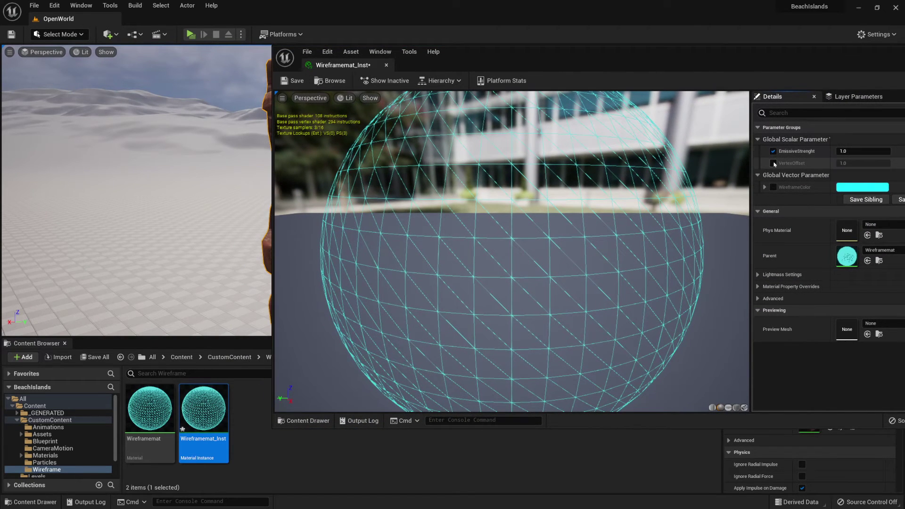
click(773, 163)
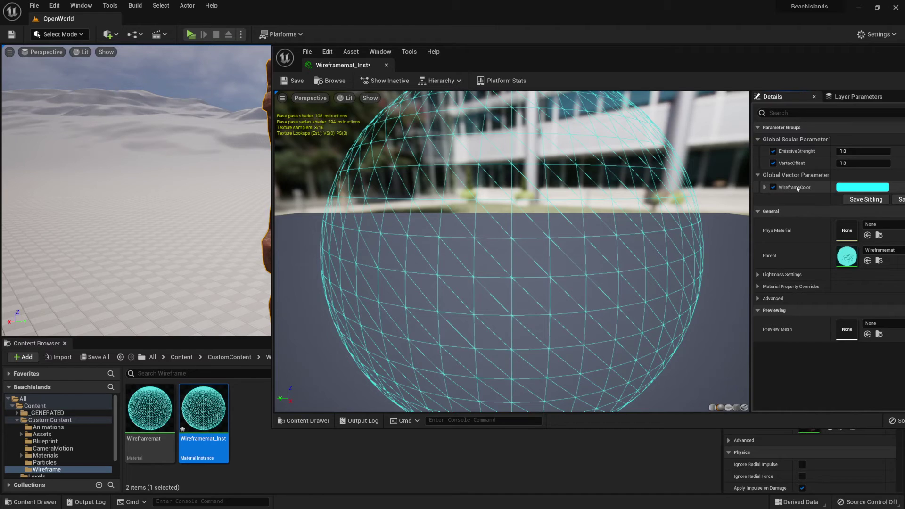
Shrink the material instance editor window and place it beside the wooden figurine so both stay visible.
drag(706, 64, 630, 105)
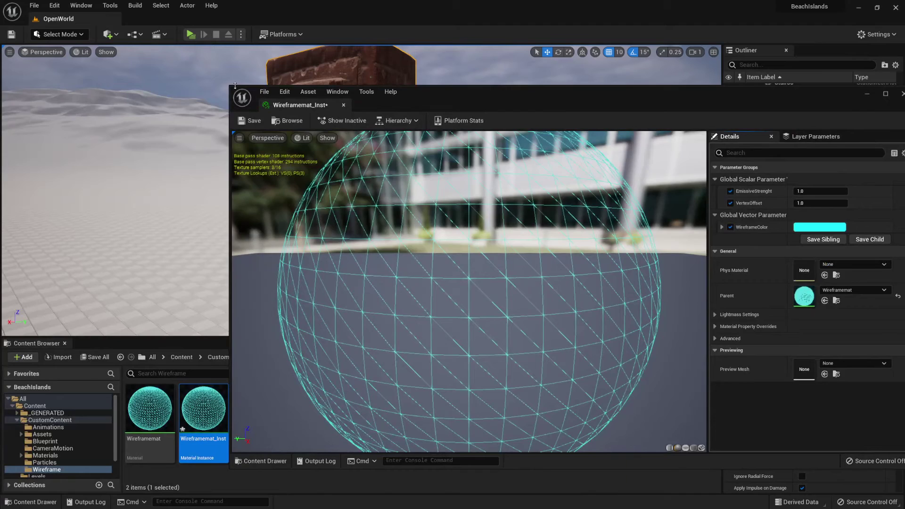
drag(231, 86, 573, 54)
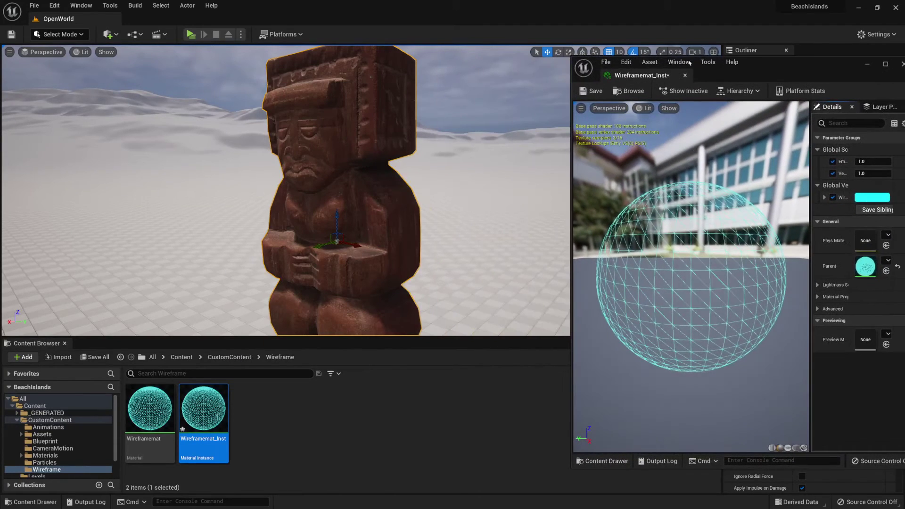
drag(771, 61, 716, 43)
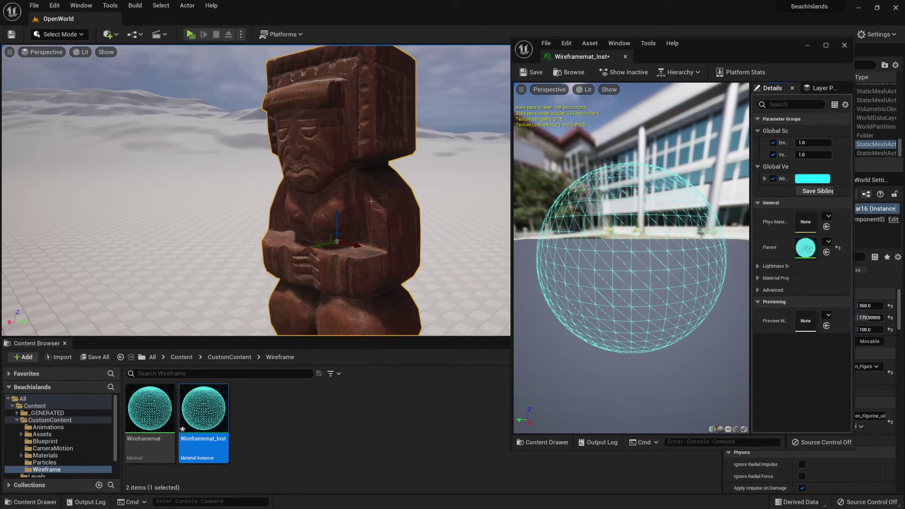
right_drag(370, 201, 393, 225)
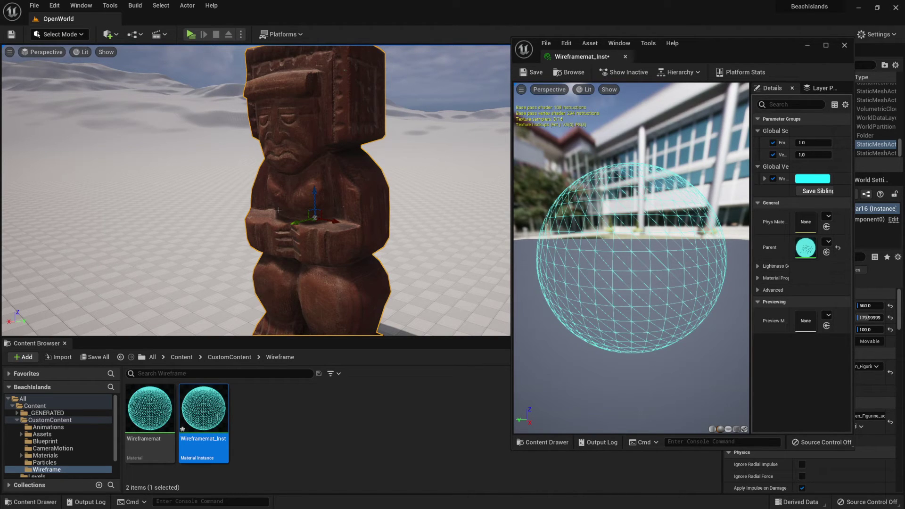
Duplicate the wooden figurine in place and apply the Wireframemat_Inst material instance to the overlapping copy.
key(ctrl+d)
drag(337, 219, 475, 254)
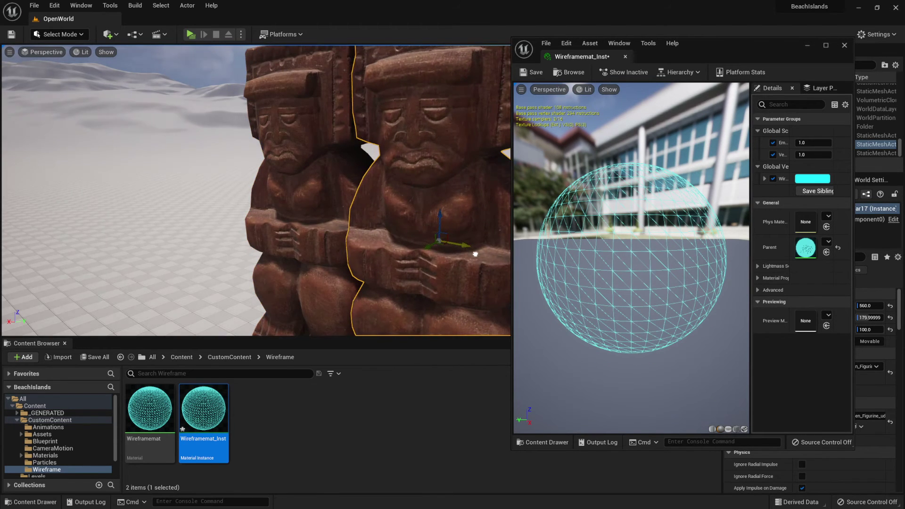
key(ctrl+z)
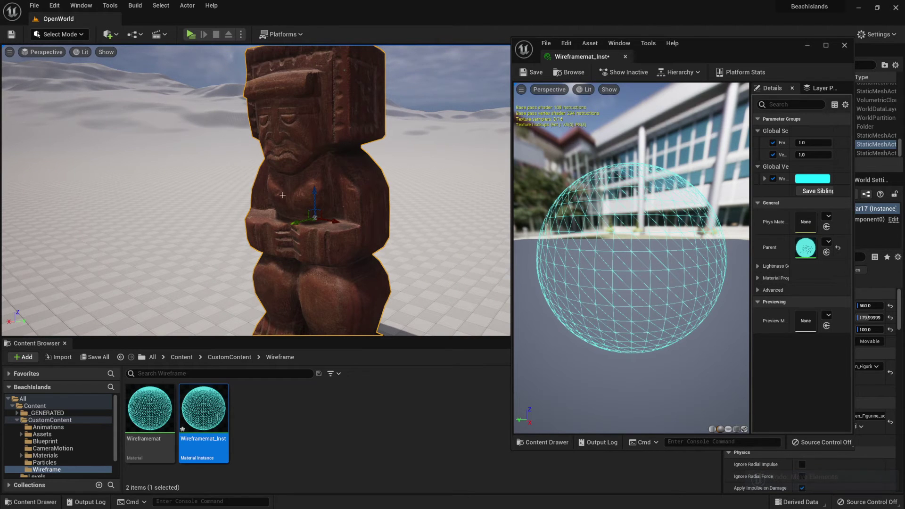
key(ctrl+z)
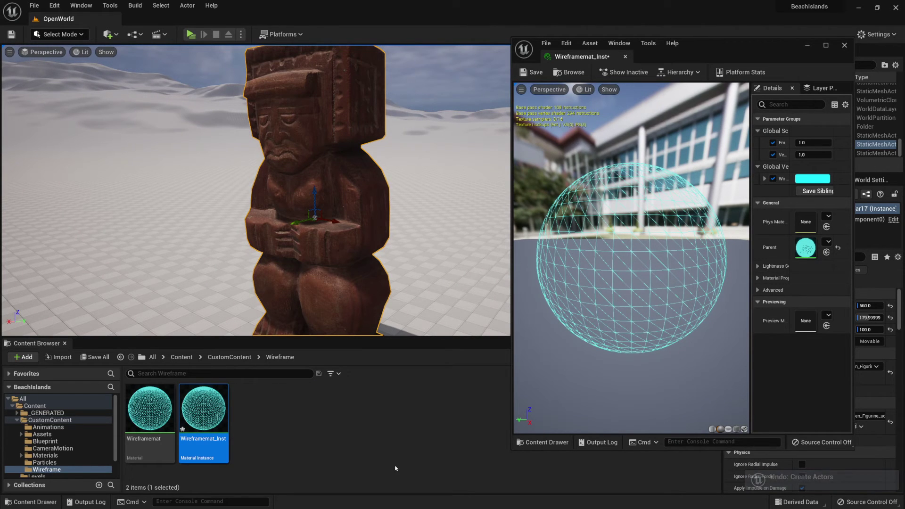
drag(204, 405, 324, 238)
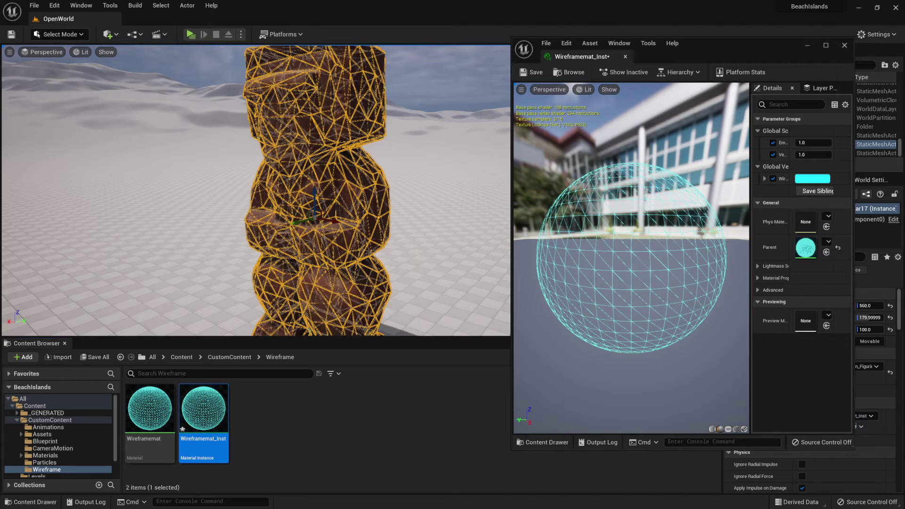
right_drag(324, 240, 358, 219)
click(414, 207)
Widen the material instance's parameter area and try a VertexOffset of about 16.46 on the figurine's wireframe.
drag(749, 156, 623, 152)
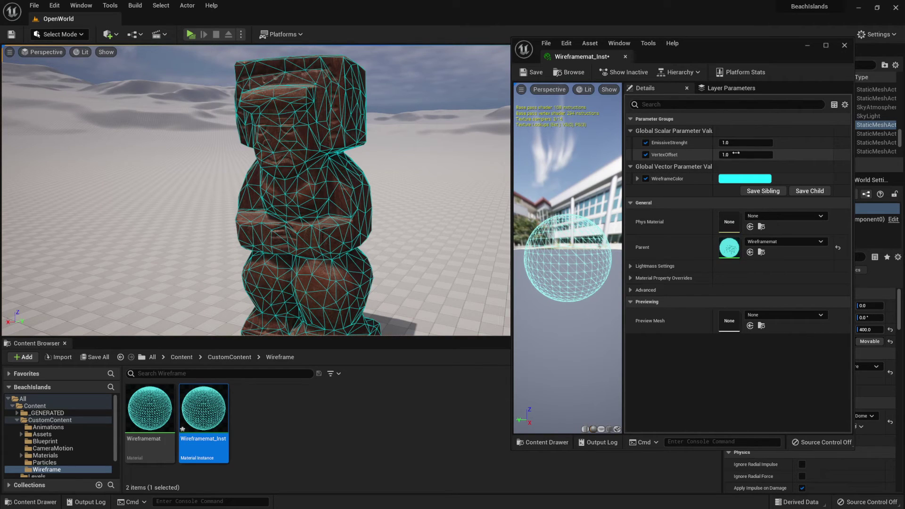
drag(735, 155, 768, 154)
mouse_move(255, 190)
right_down()
mouse_move(339, 189)
mouse_move(264, 188)
mouse_move(254, 156)
mouse_move(254, 188)
right_up()
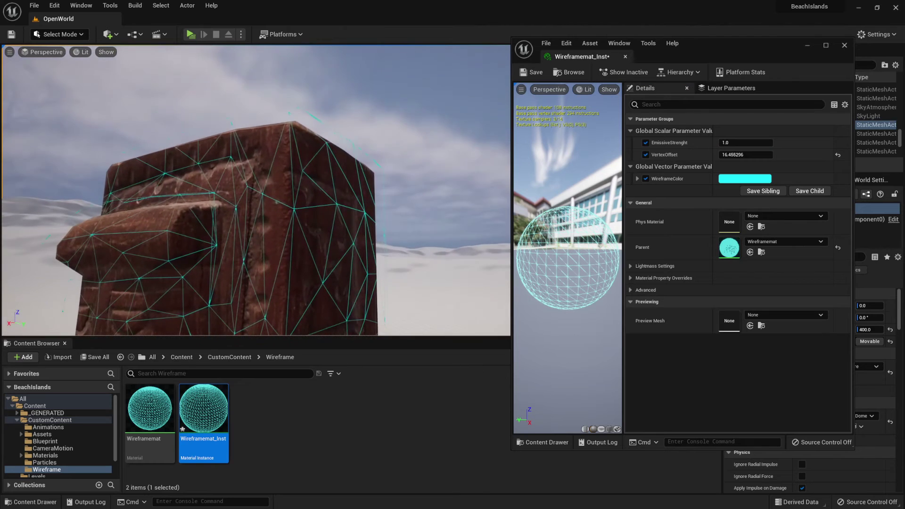
right_drag(275, 105, 279, 159)
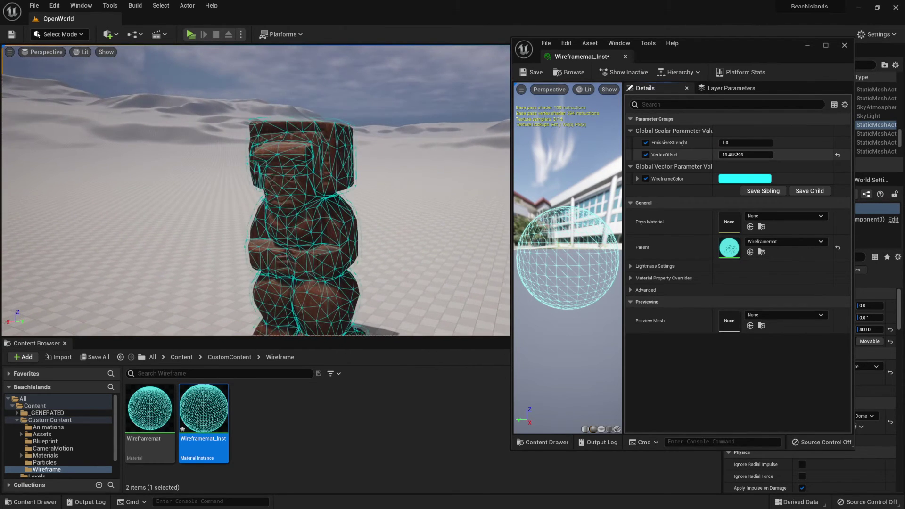
Set the VertexOffset parameter to 5 and check how the wireframe fits around the figurine.
text(5)
key(Return)
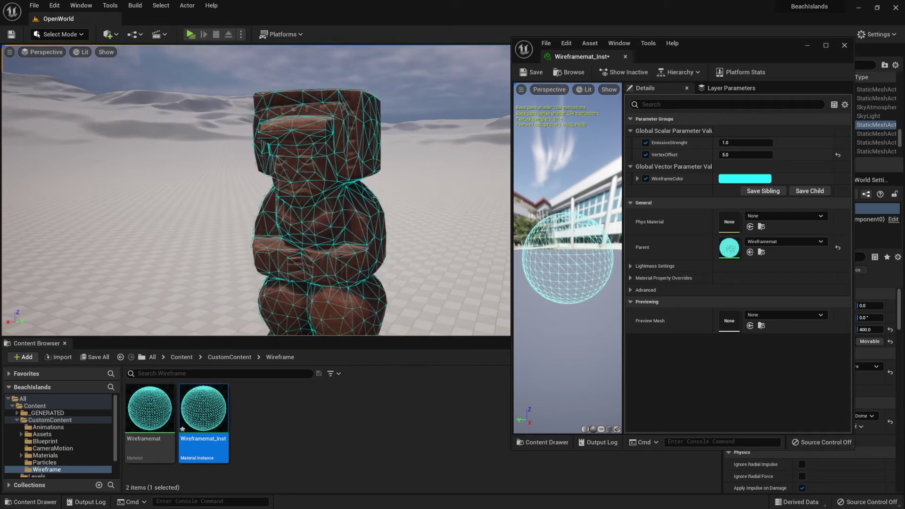
key(w)
right_drag(297, 251, 460, 243)
key(w)
right_drag(394, 178, 477, 196)
key(w)
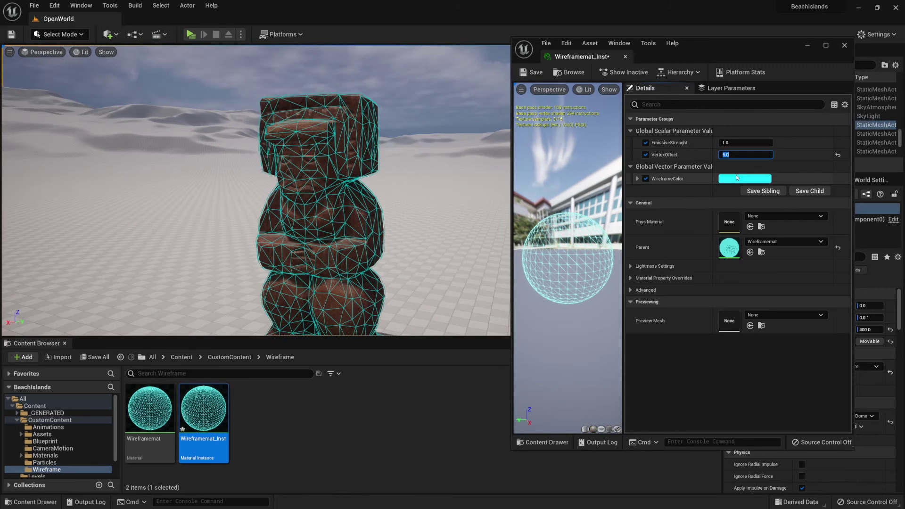
right_drag(407, 163, 397, 177)
key(s)
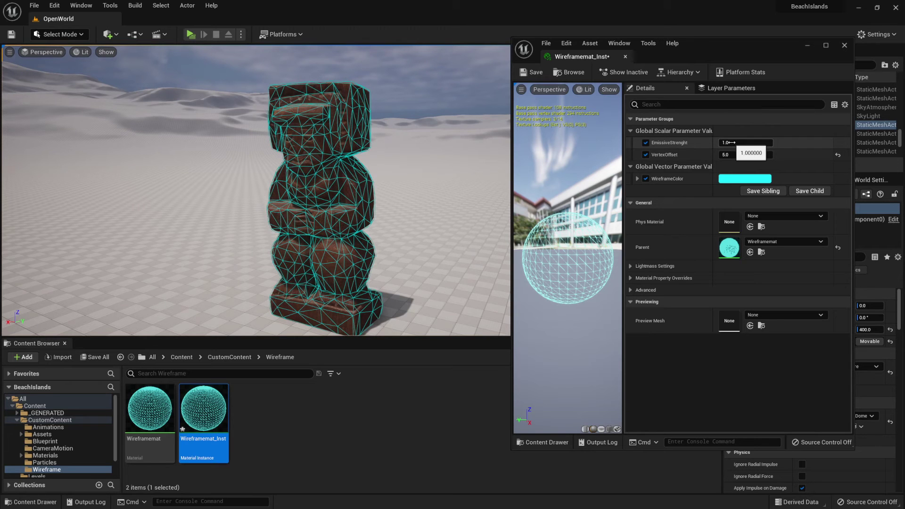
Set the EmissiveStrenght parameter to 10 and check the wireframe's glow on the figurine.
click(749, 142)
text(10)
key(Return)
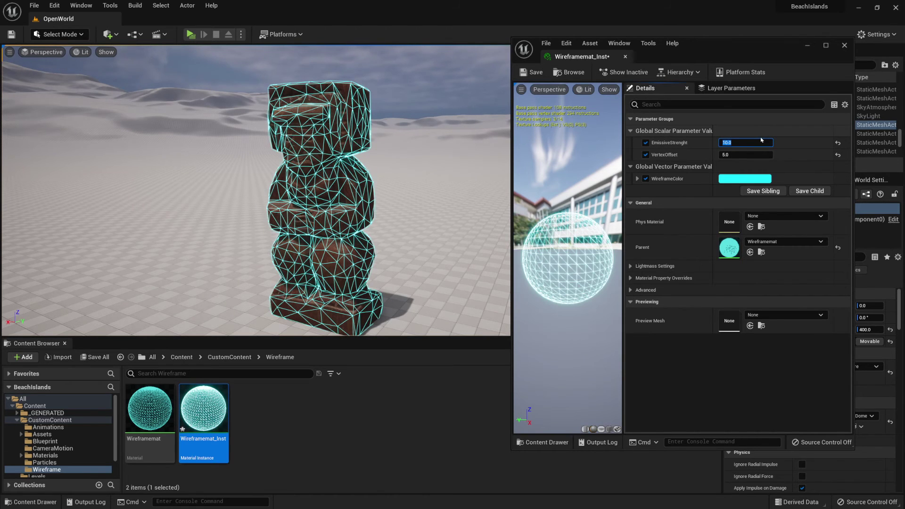
right_drag(430, 173, 387, 153)
key(w)
key(d)
right_drag(195, 247, 194, 247)
right_drag(340, 189, 360, 207)
key(s)
key(a)
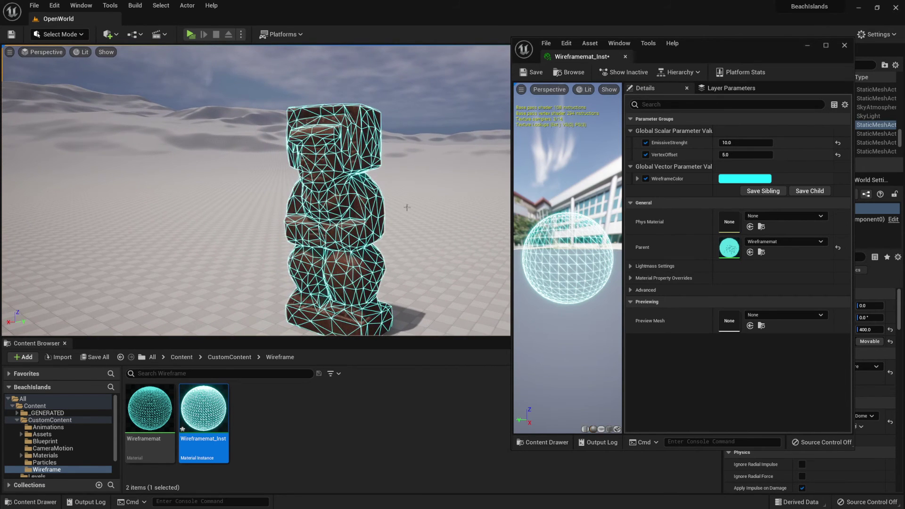
Preview a pinkish-red WireframeColor on the figurine and discard the color change.
click(744, 179)
click(607, 256)
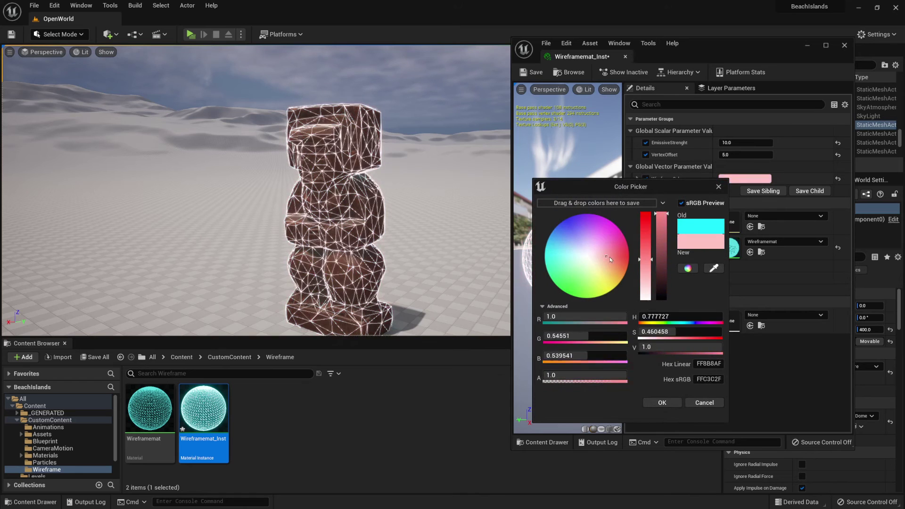
drag(609, 256, 623, 254)
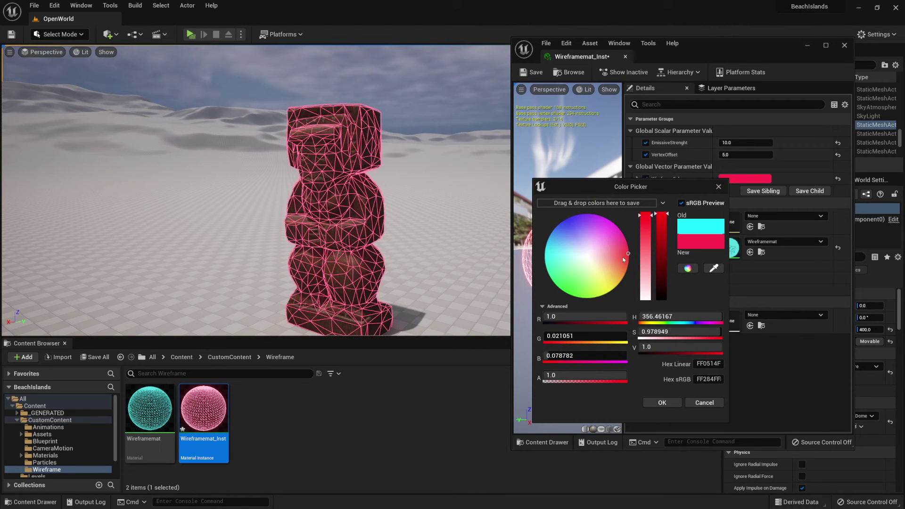
click(704, 403)
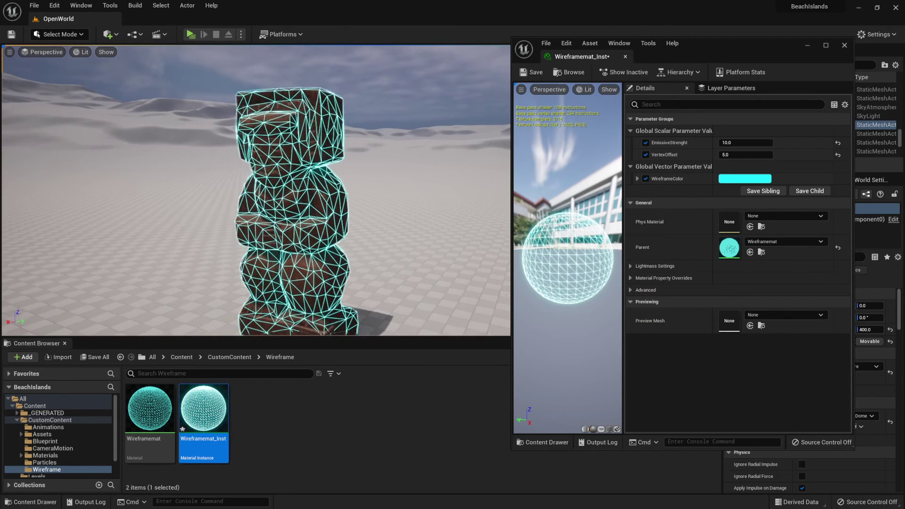
Examine the glowing wireframe overlay on the figurine up close, at the neck edges, and from a distance.
right_drag(316, 234, 354, 247)
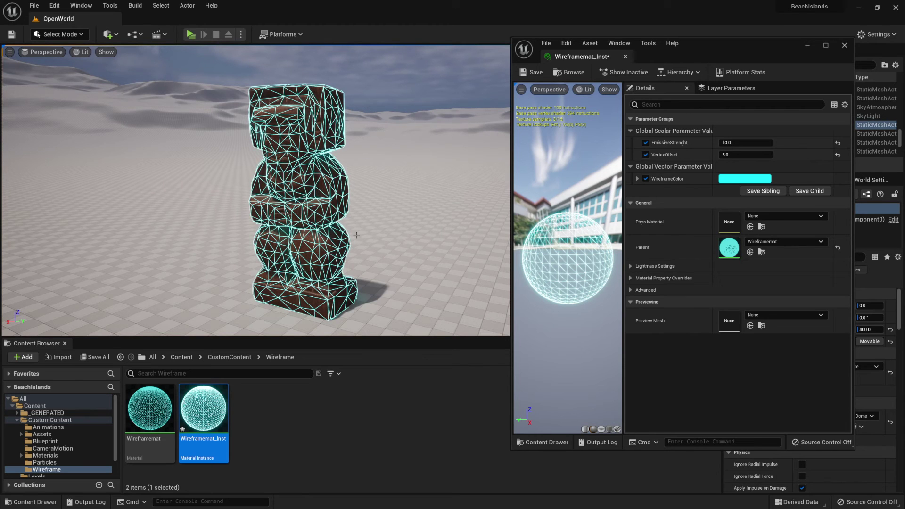
mouse_move(357, 235)
right_down()
mouse_move(345, 227)
mouse_move(356, 227)
right_up()
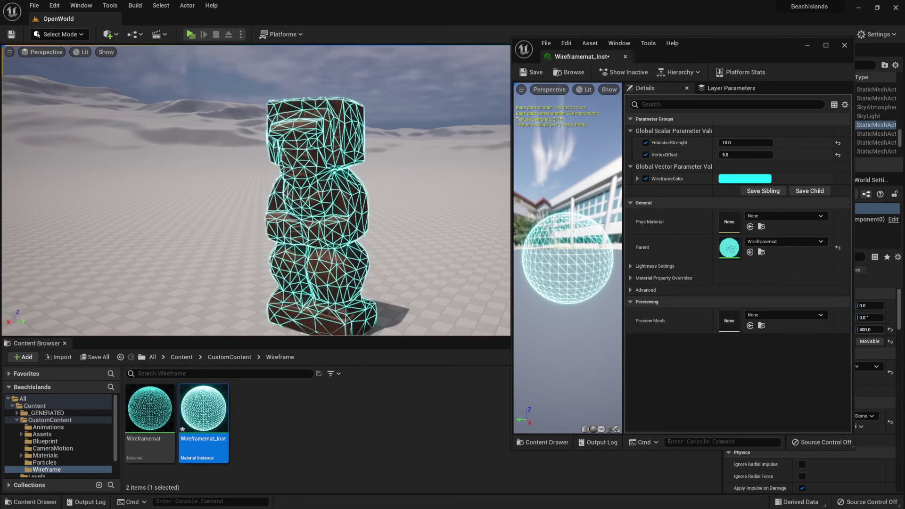
key(w)
right_drag(423, 156, 454, 133)
key(w)
right_drag(320, 57, 342, 53)
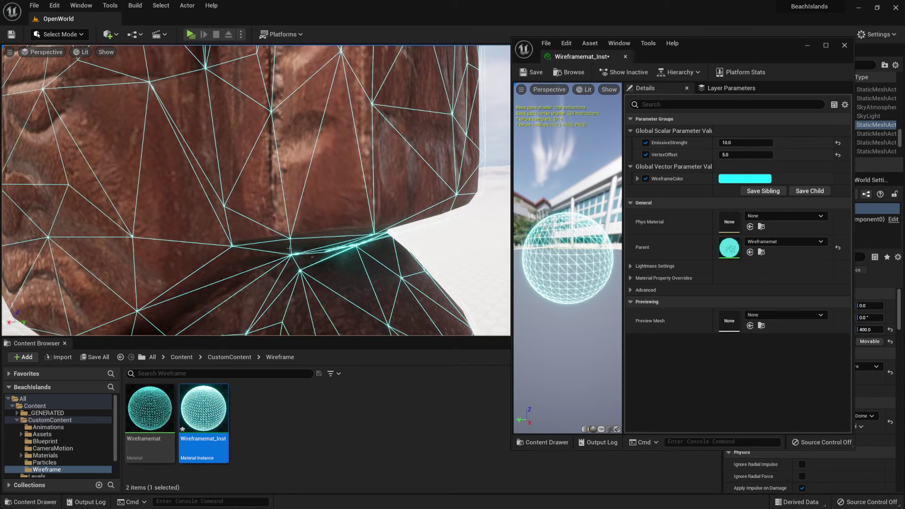
key(w)
right_drag(330, 62, 372, 46)
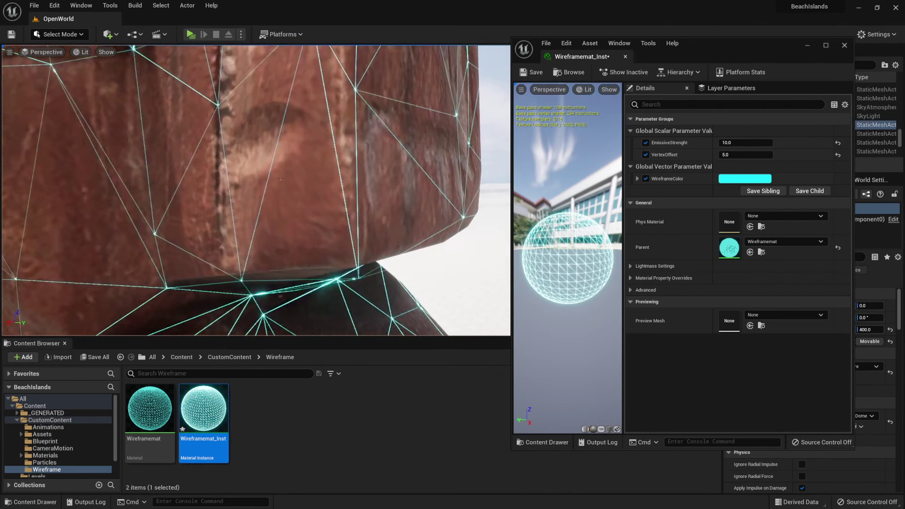
key(s)
mouse_move(298, 91)
right_down()
mouse_move(255, 123)
mouse_move(298, 91)
right_up()
key(s)
key(s)
key(s)
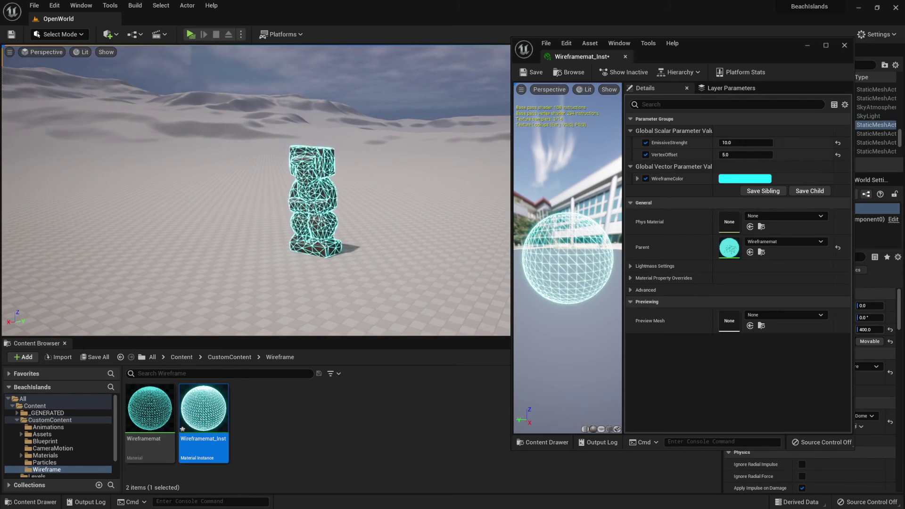
right_drag(255, 190, 219, 198)
key(w)
key(w)
key(d)
right_drag(380, 204, 352, 194)
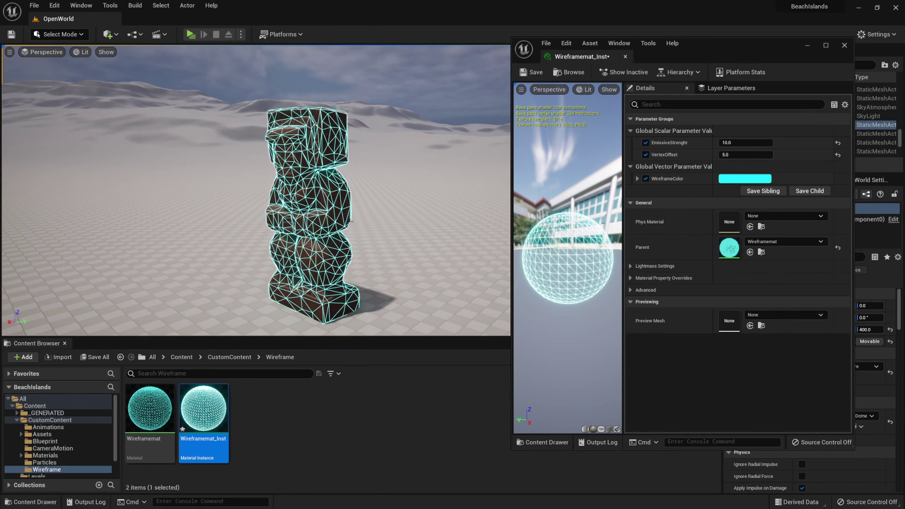